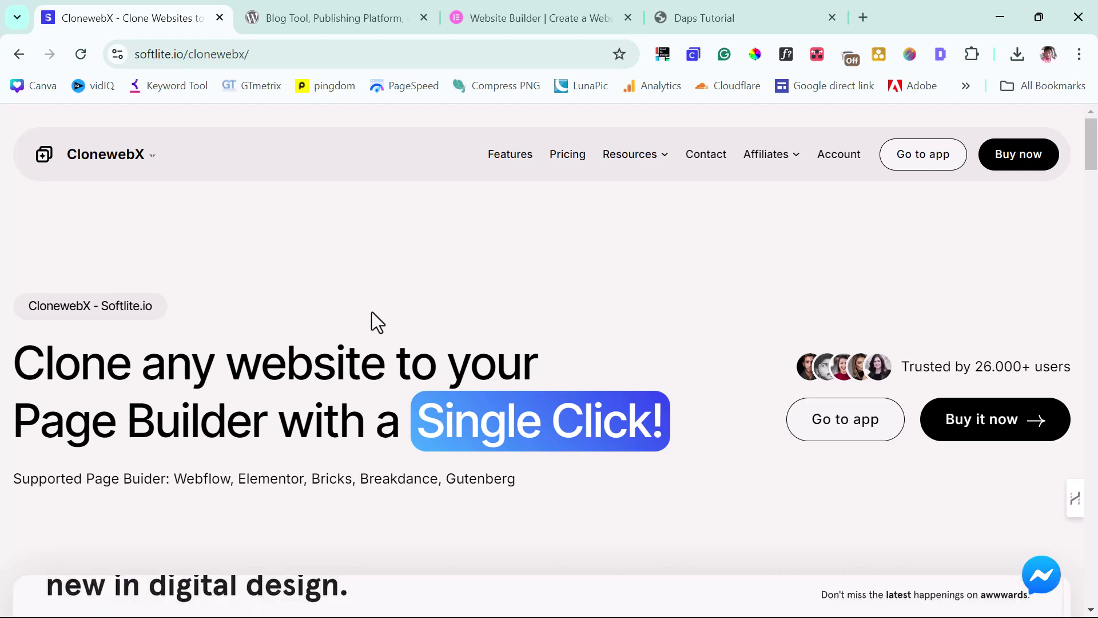
- Add the wordpress.org home page to the existing "wordpress clone" project with the ClonewebX extension
{"action": "left_click", "coordinate": [289, 20]}
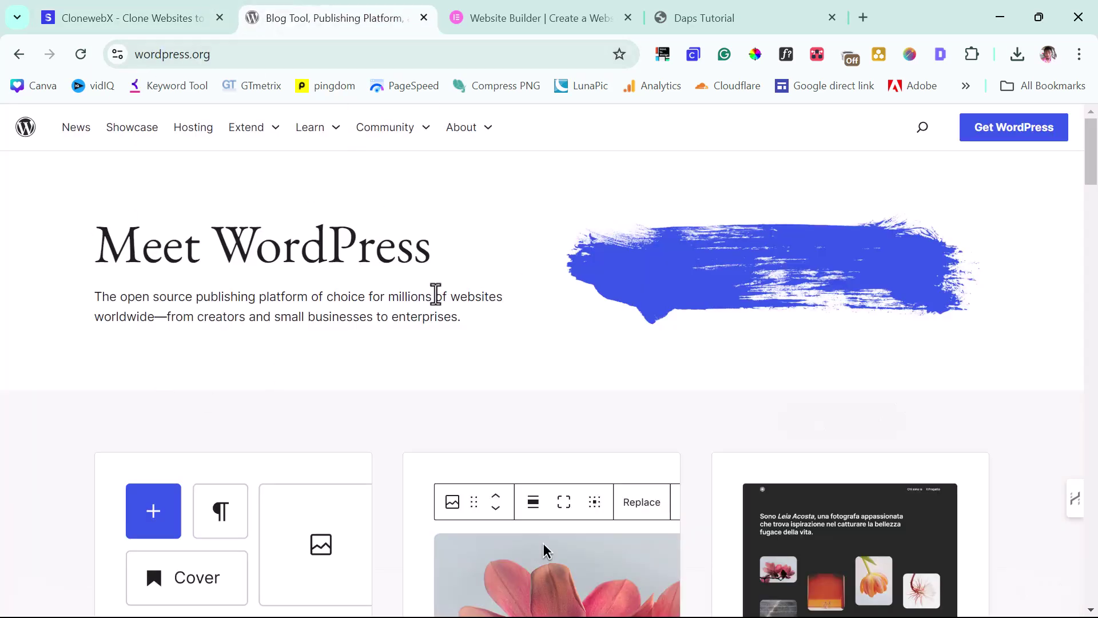
{"action": "left_click", "coordinate": [693, 55]}
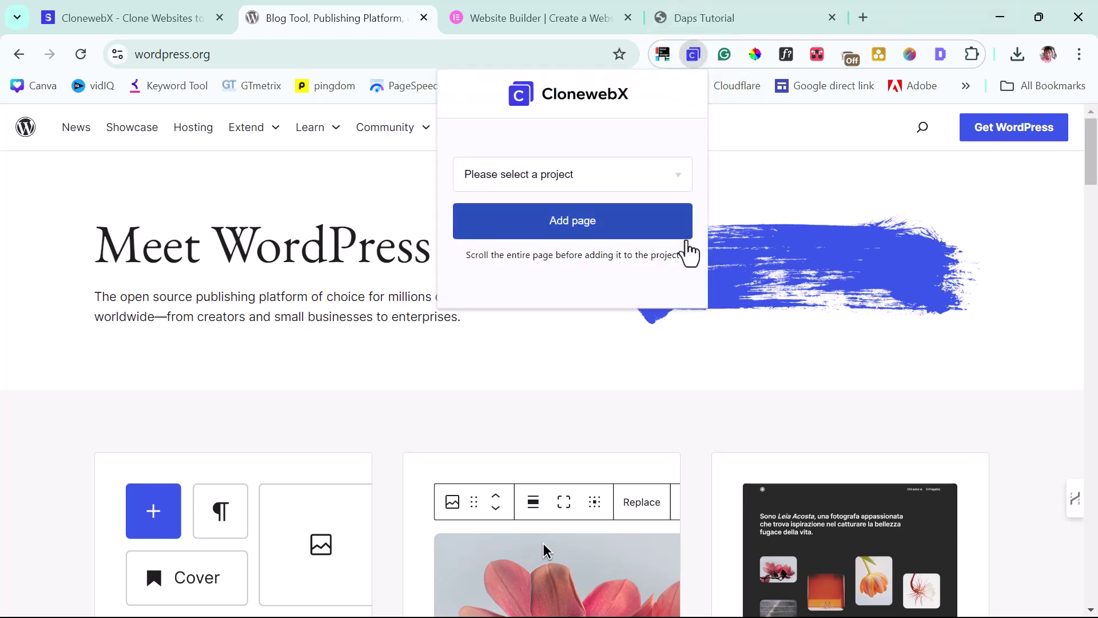
{"action": "left_click", "coordinate": [682, 176]}
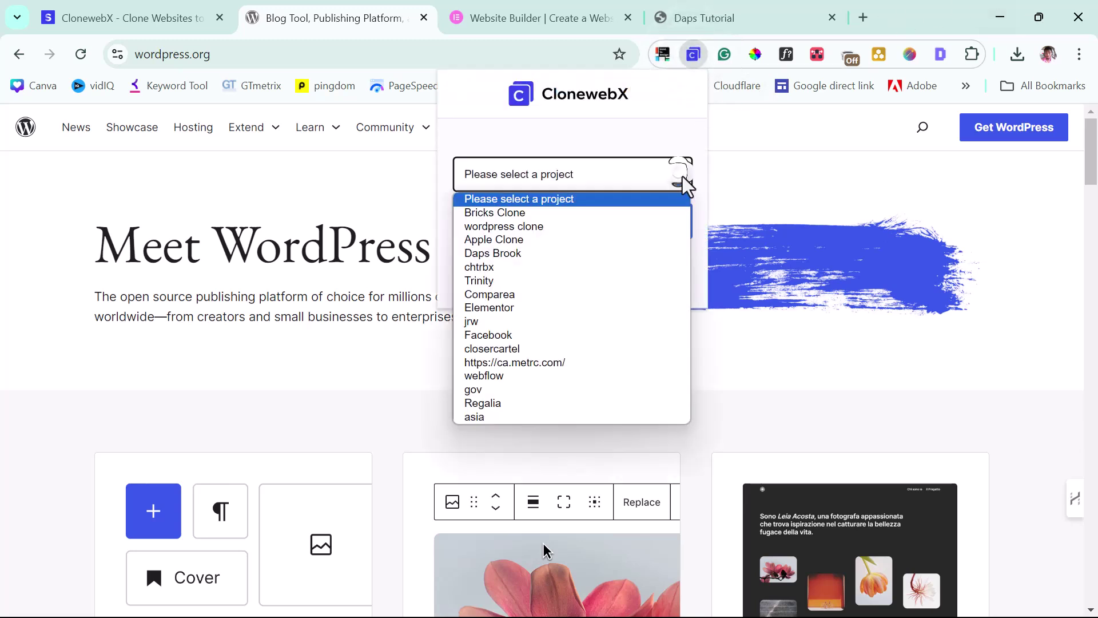
{"action": "left_click", "coordinate": [542, 231]}
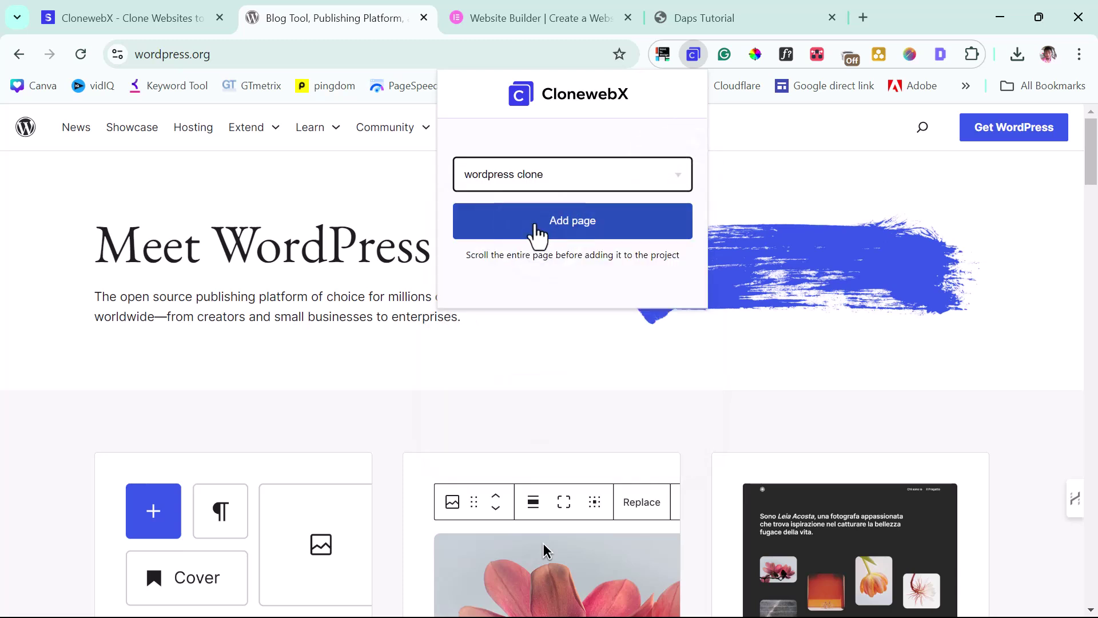
{"action": "left_click", "coordinate": [536, 227]}
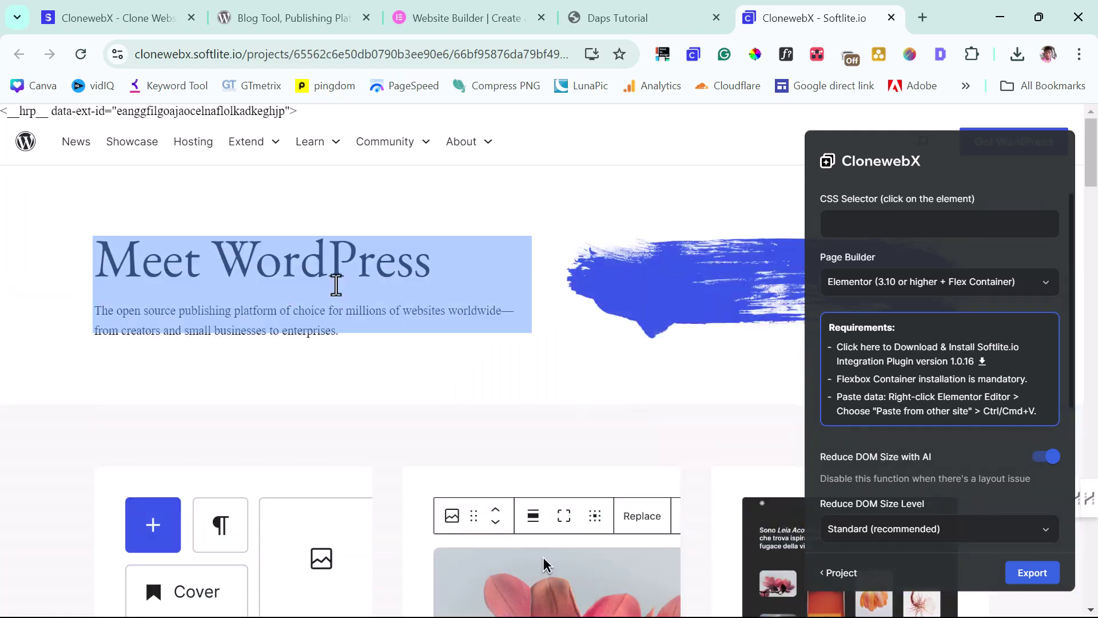
- Choose Gutenberg as the export's page builder and download the Softlite.io Integration Plugin version 1.0.16
{"action": "scroll", "coordinate": [336, 285], "scroll_direction": "down", "scroll_amount": 5}
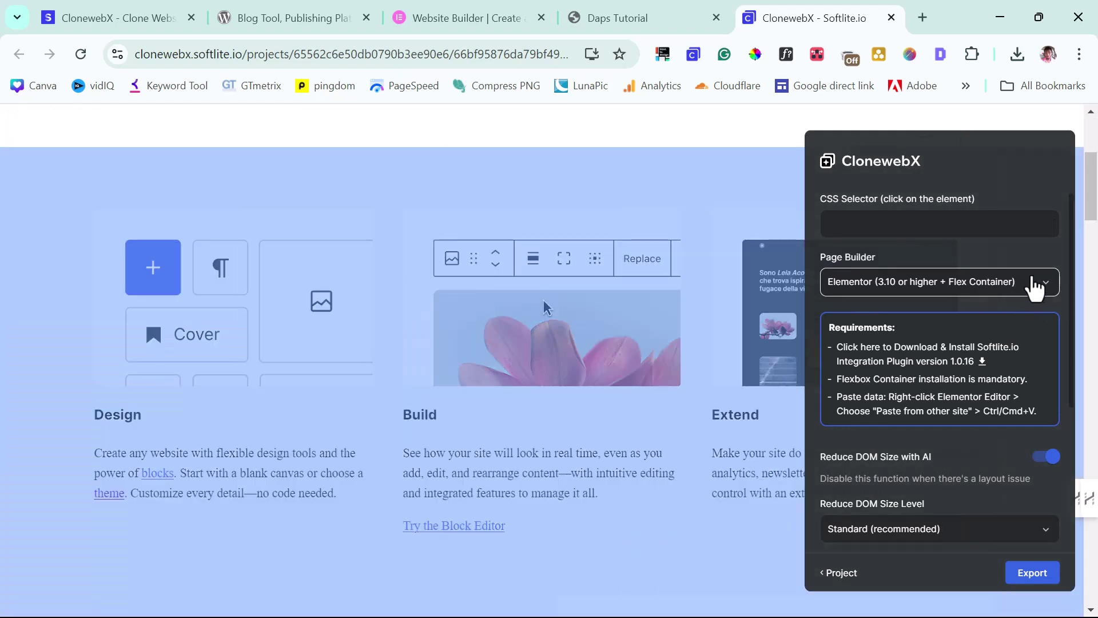
{"action": "left_click", "coordinate": [1041, 282]}
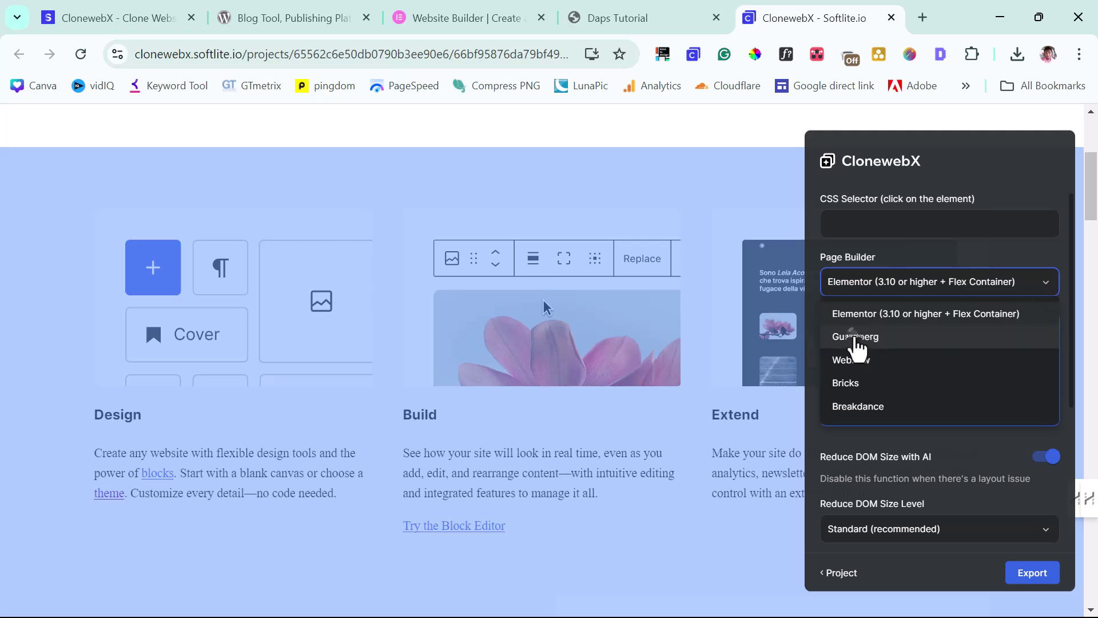
{"action": "left_click", "coordinate": [855, 339]}
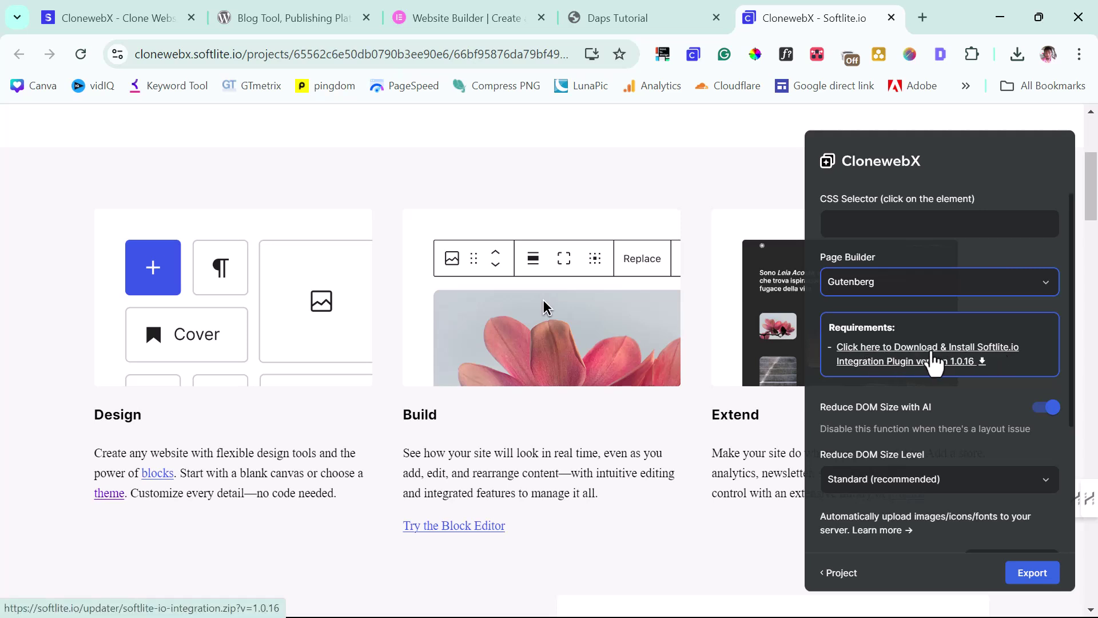
{"action": "left_click", "coordinate": [931, 352]}
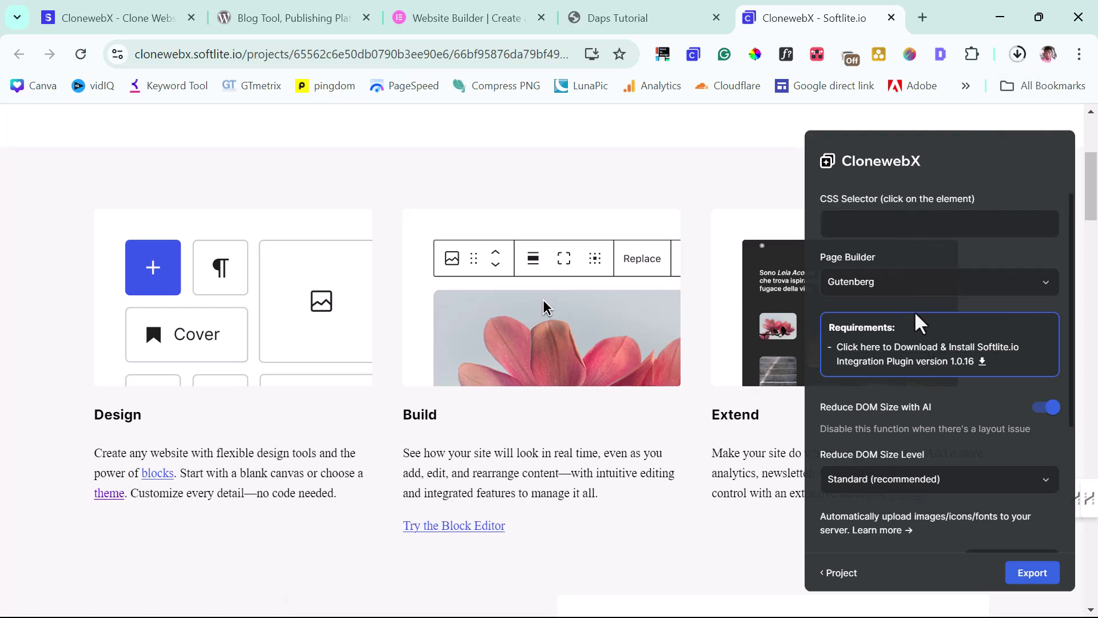
- Pick the parent selector #wp--skip-link--target as the part of the cloned page to export, checking its coverage first
{"action": "scroll", "coordinate": [122, 490], "scroll_direction": "up", "scroll_amount": 5}
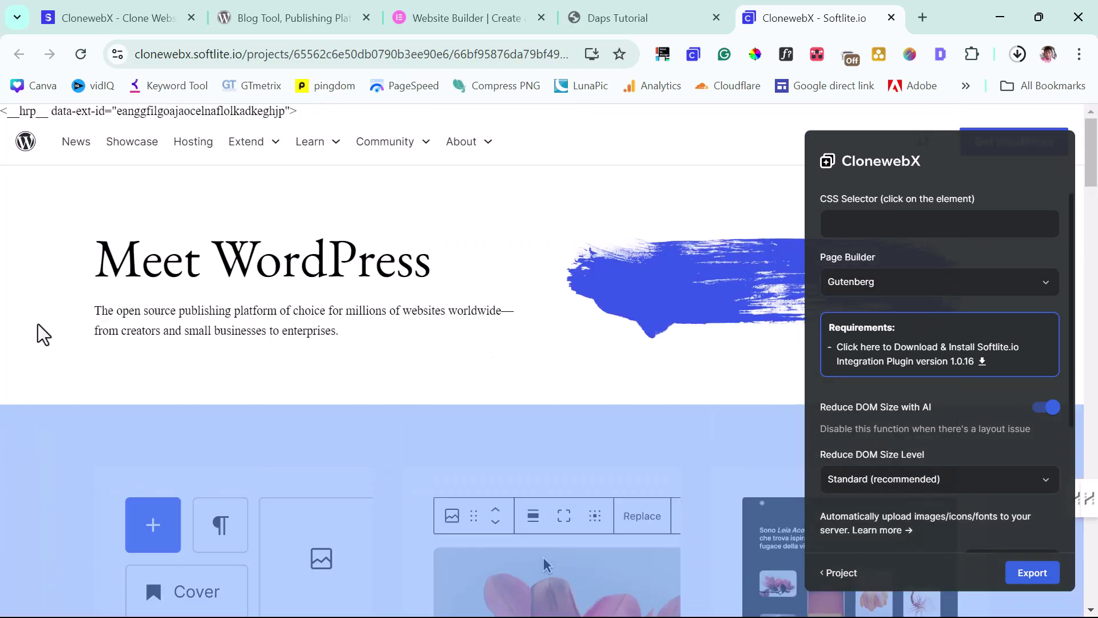
{"action": "triple_click", "coordinate": [168, 230]}
{"action": "left_click_drag", "start_coordinate": [187, 255], "coordinate": [82, 432]}
{"action": "scroll", "coordinate": [76, 434], "scroll_direction": "down", "scroll_amount": 5}
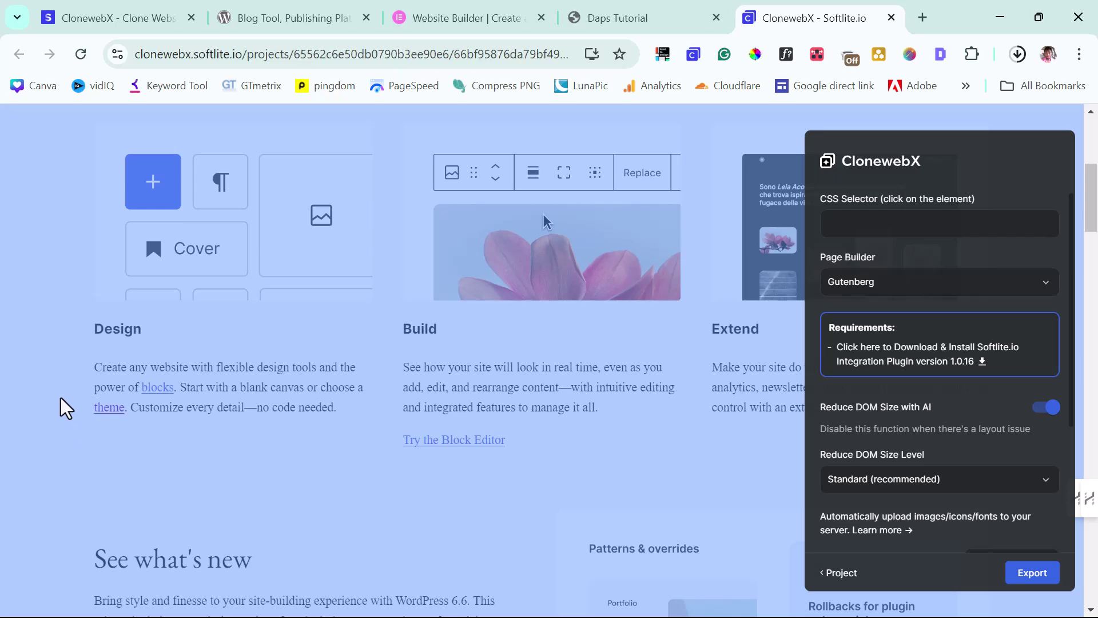
{"action": "left_click", "coordinate": [55, 393]}
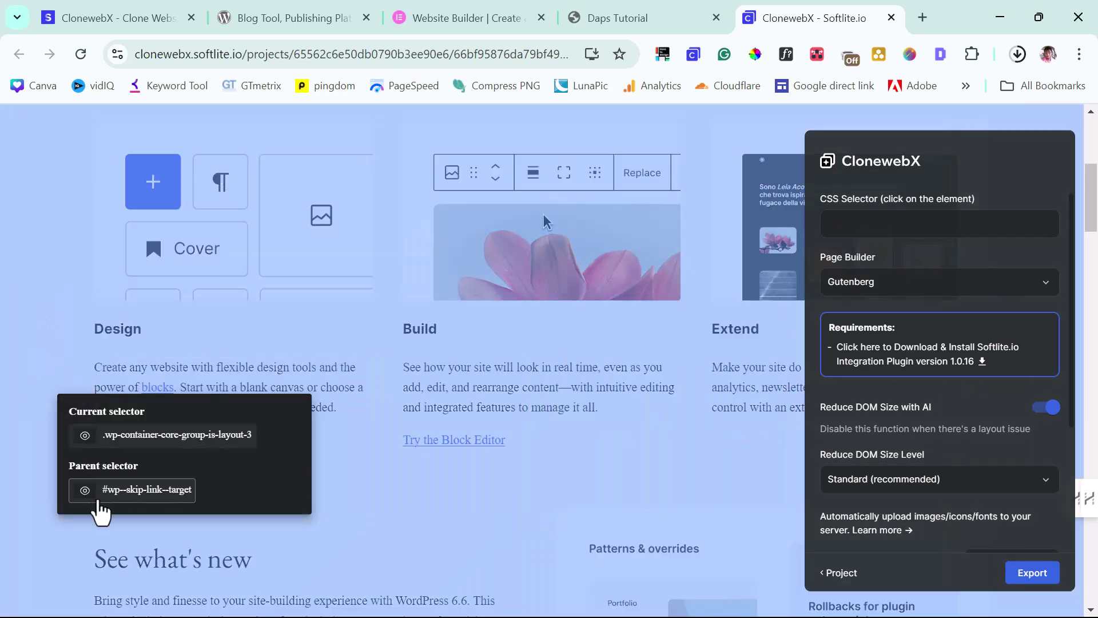
{"action": "left_click", "coordinate": [85, 491]}
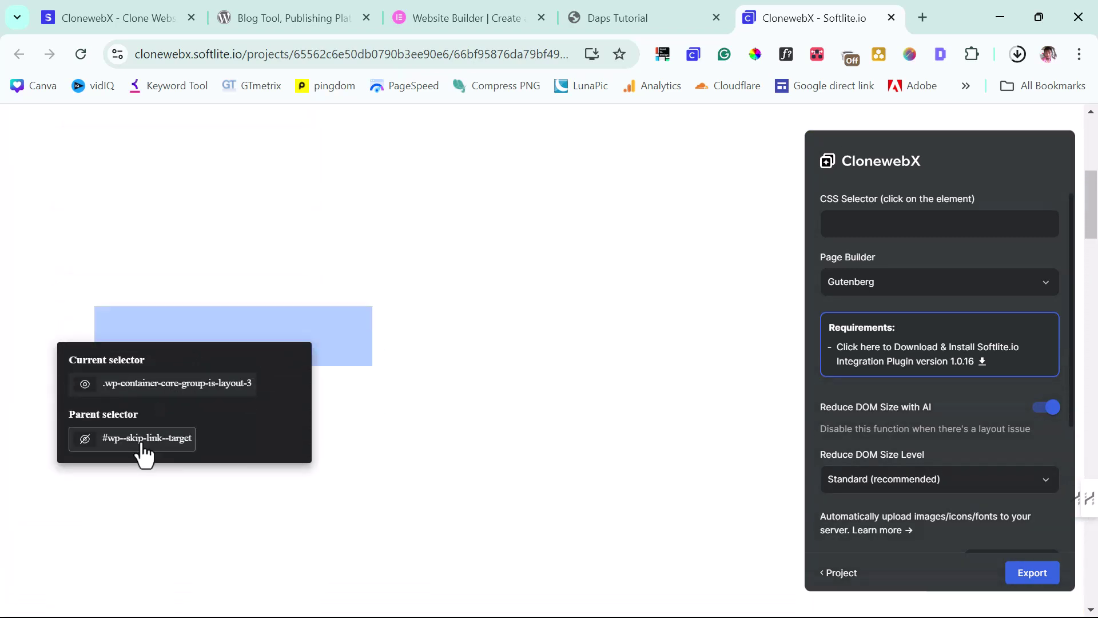
{"action": "left_click", "coordinate": [148, 441]}
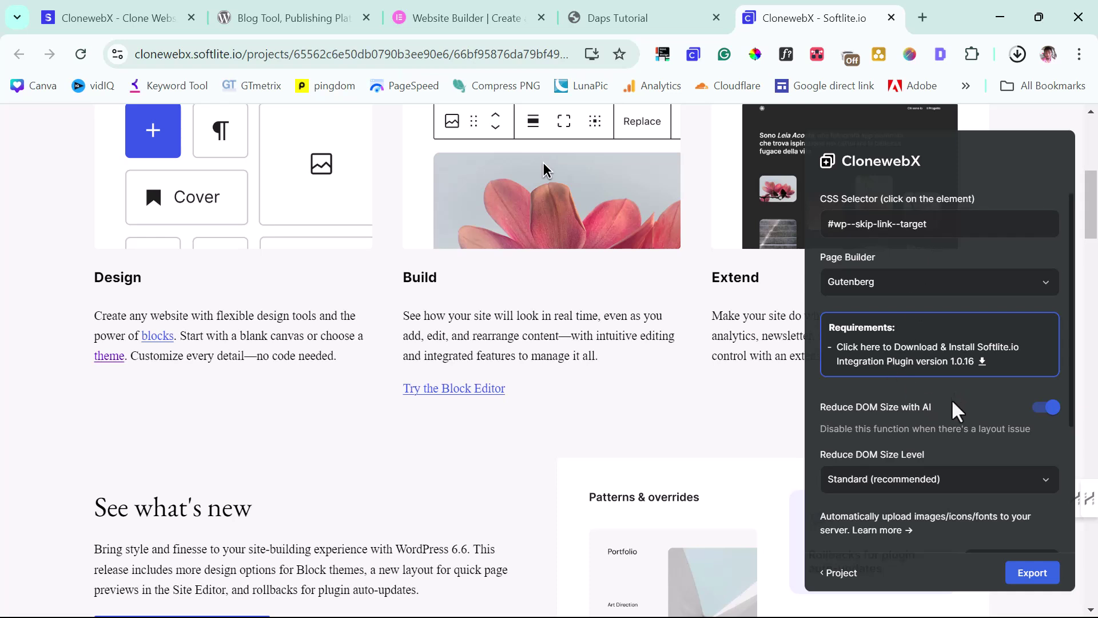
- Disable Reduce DOM Size with AI and export the selected page content
{"action": "scroll", "coordinate": [953, 400], "scroll_direction": "down", "scroll_amount": 2}
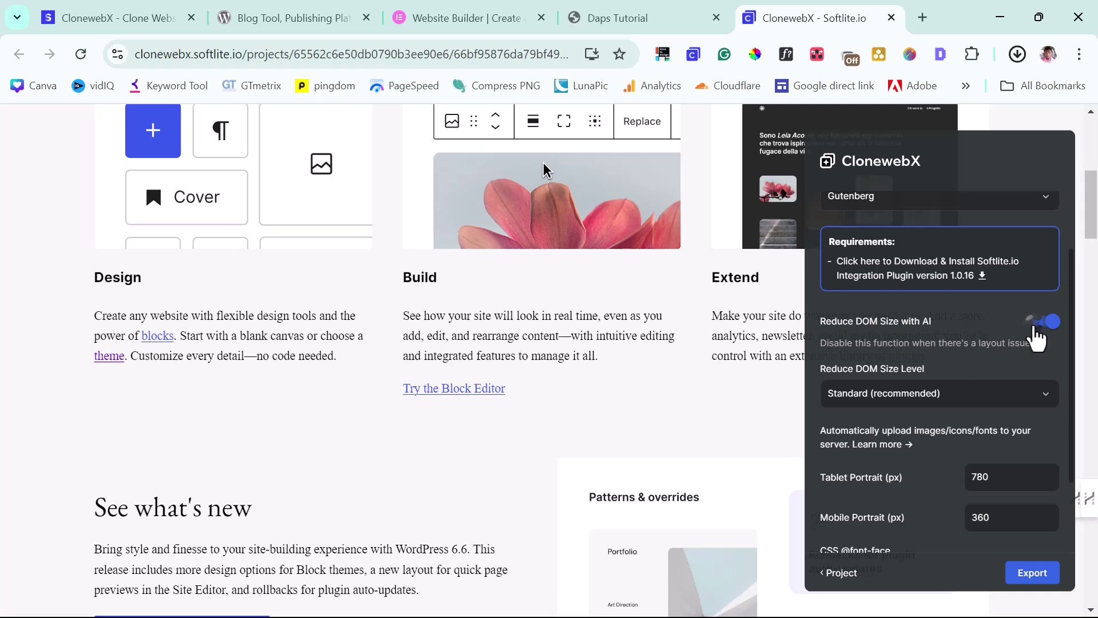
{"action": "left_click", "coordinate": [1035, 327]}
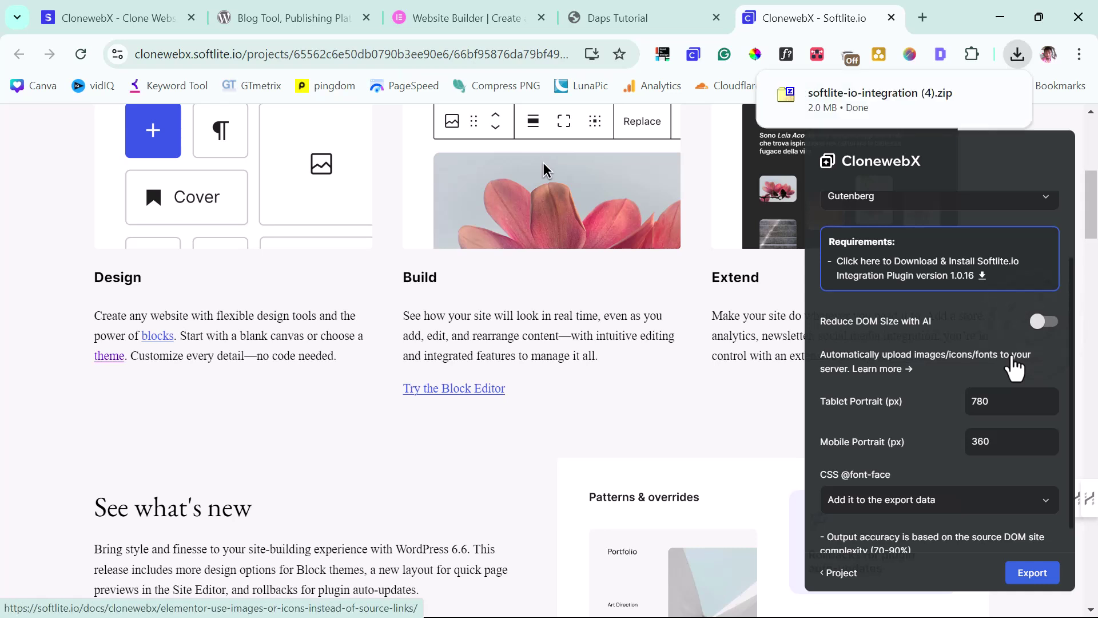
{"action": "scroll", "coordinate": [1015, 367], "scroll_direction": "down", "scroll_amount": 1}
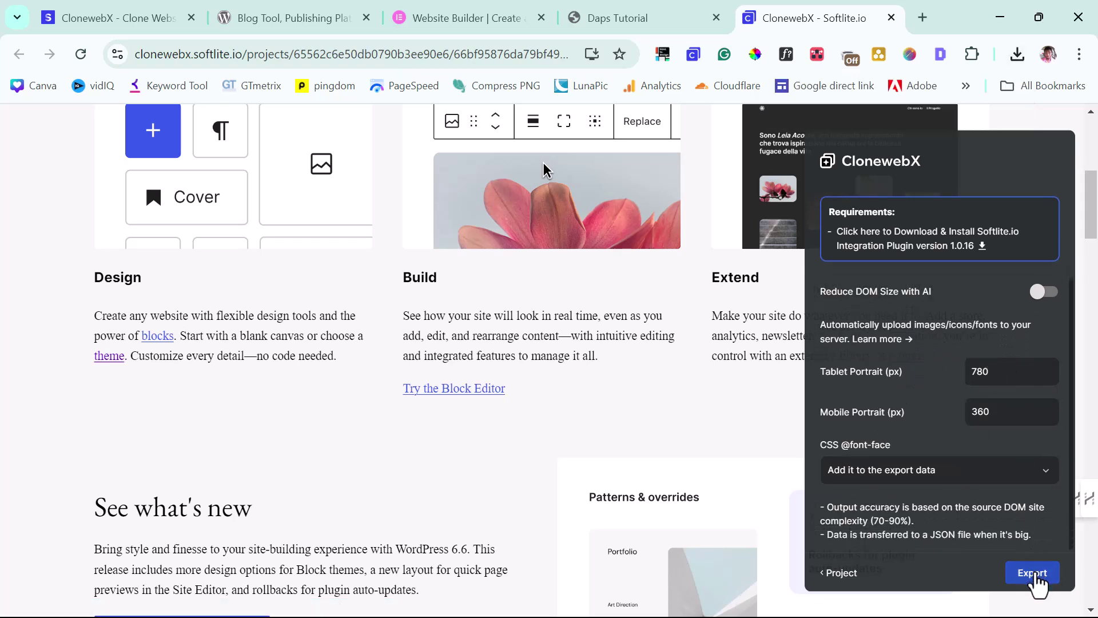
{"action": "left_click", "coordinate": [1036, 575]}
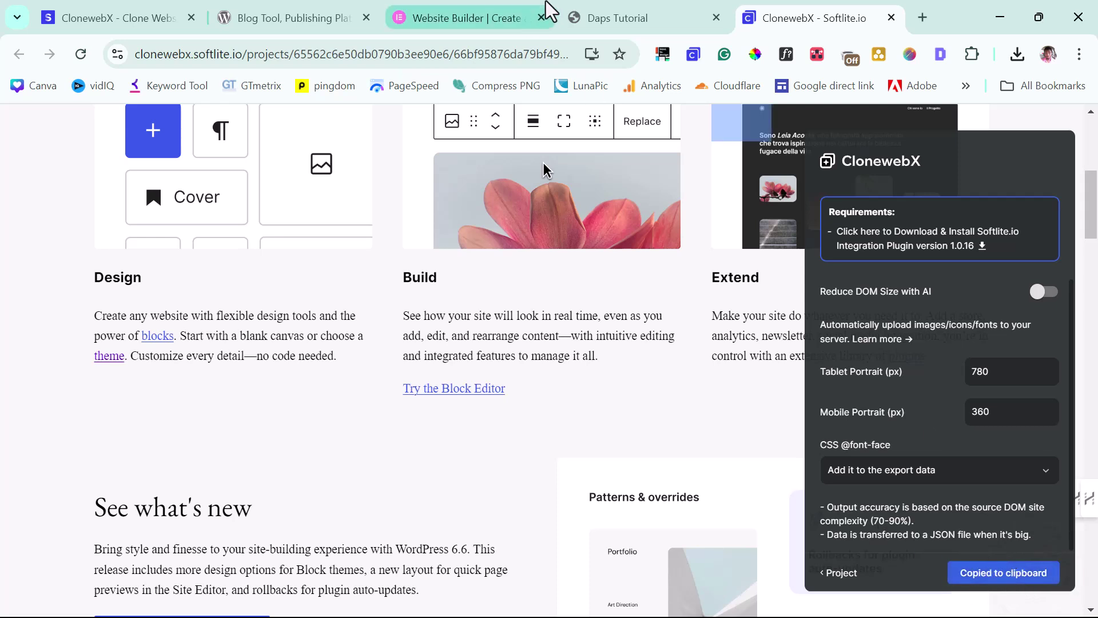
- Switch to the Daps Tutorial WordPress site and open the upload form for adding a new plugin
{"action": "left_click", "coordinate": [635, 18]}
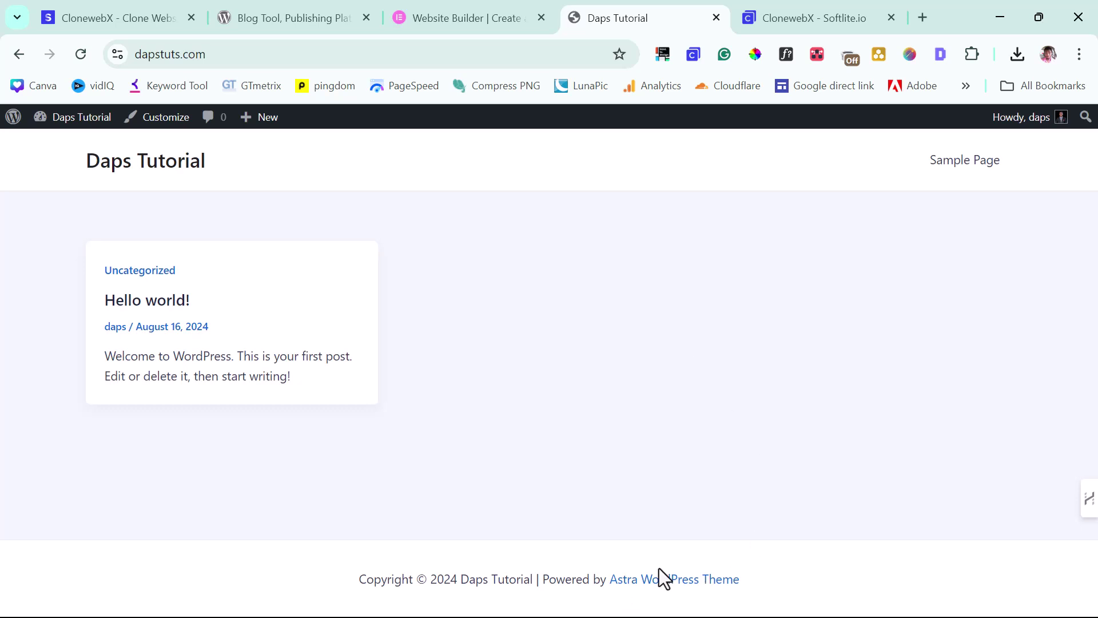
{"action": "mouse_move", "coordinate": [67, 121]}
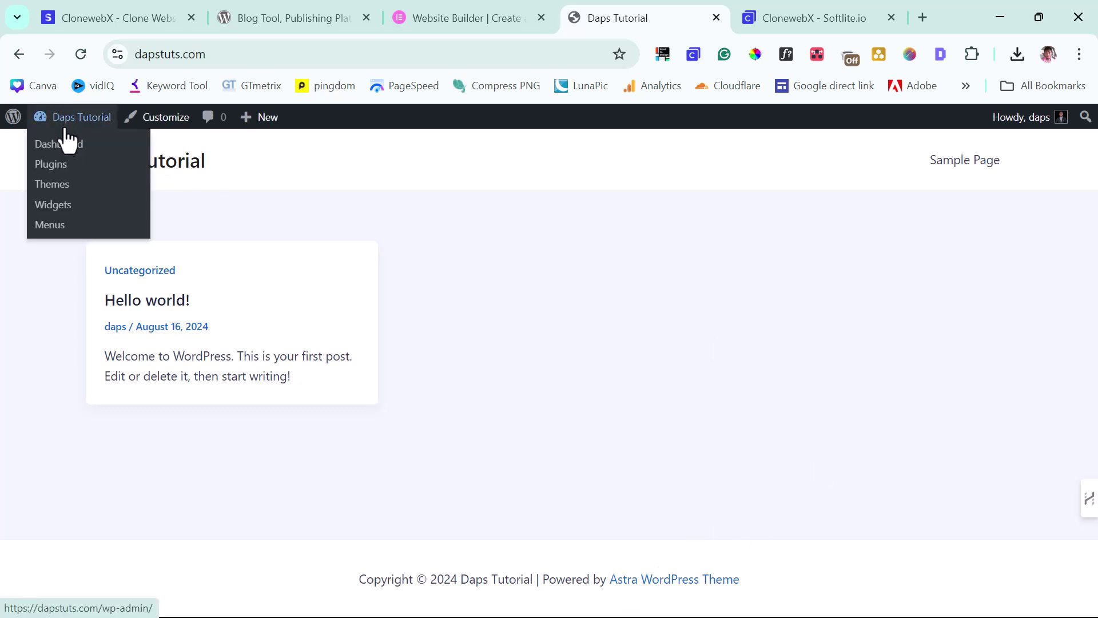
{"action": "left_click", "coordinate": [51, 167]}
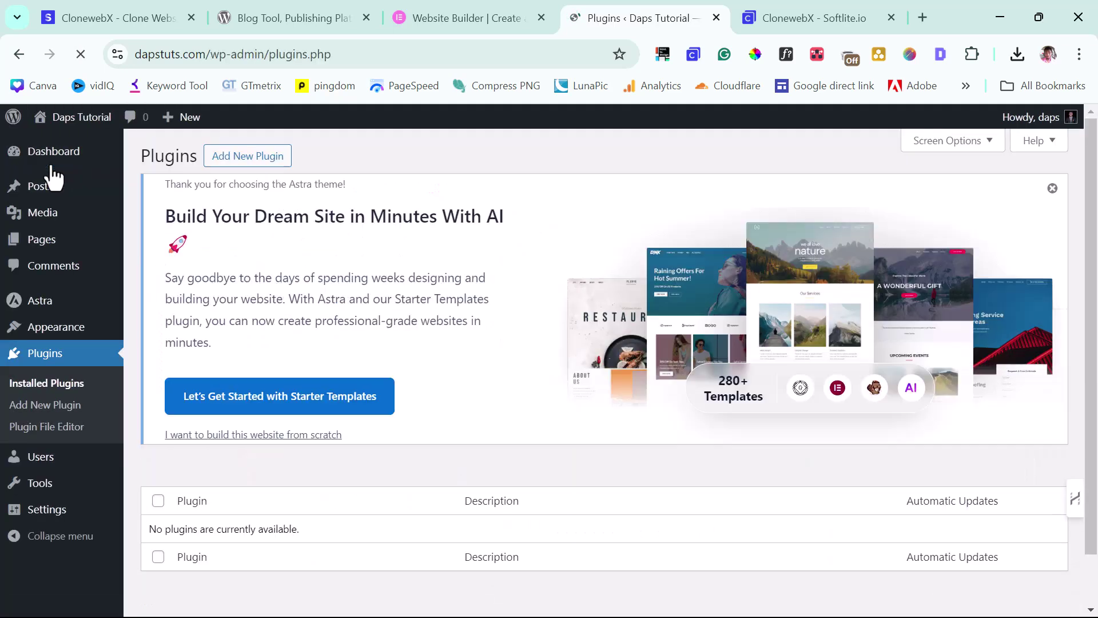
{"action": "left_click", "coordinate": [250, 162]}
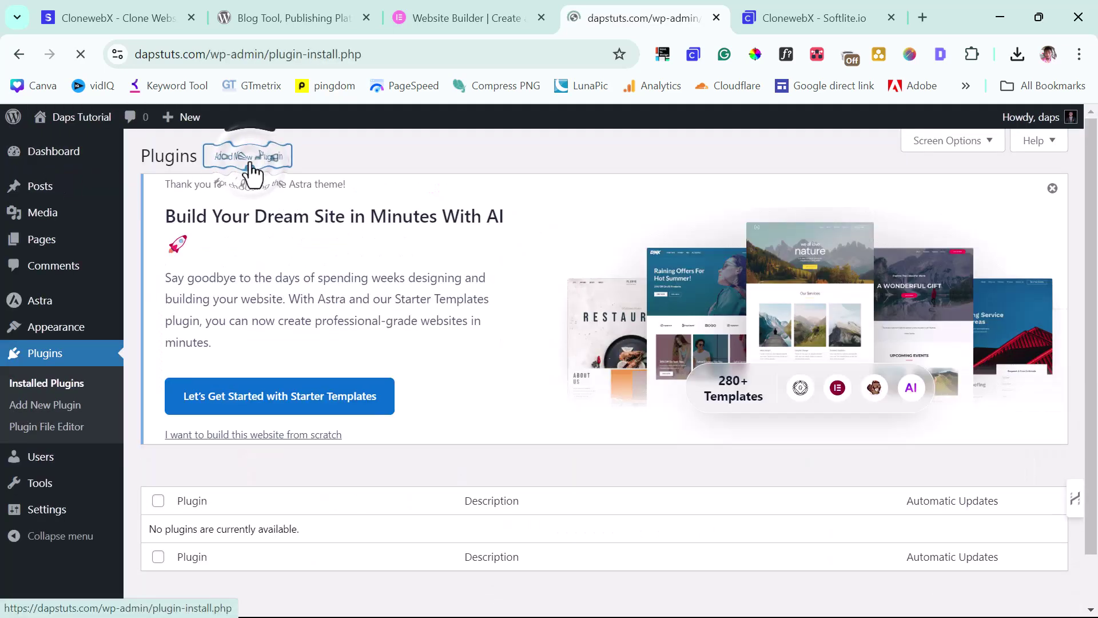
{"action": "scroll", "coordinate": [294, 349], "scroll_direction": "down", "scroll_amount": 3}
{"action": "scroll", "coordinate": [288, 183], "scroll_direction": "up", "scroll_amount": 3}
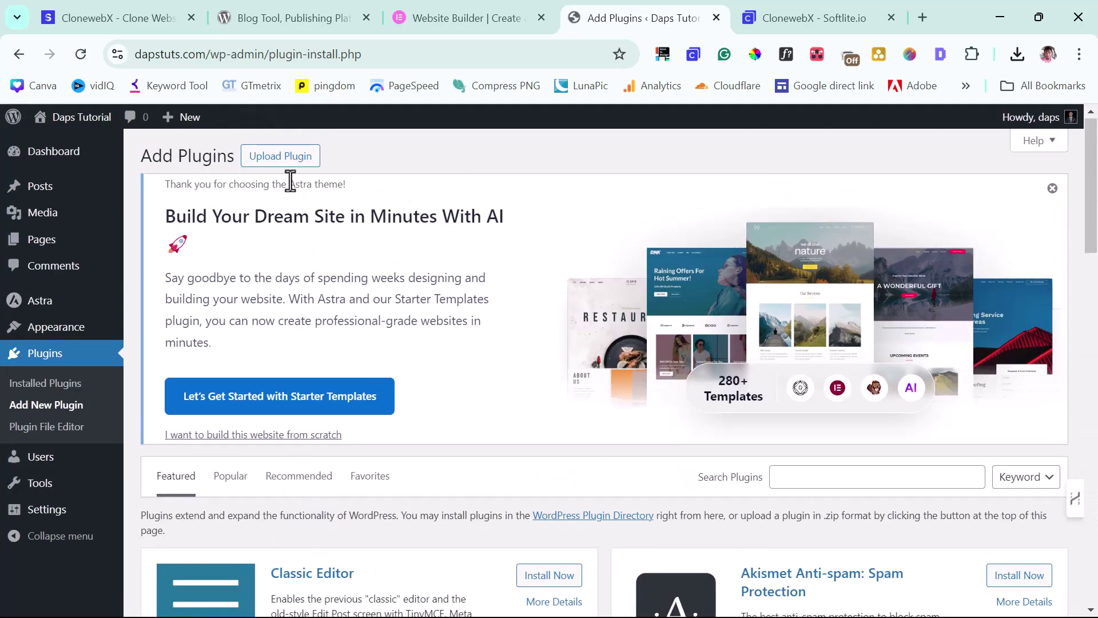
{"action": "left_click", "coordinate": [280, 157]}
{"action": "scroll", "coordinate": [541, 317], "scroll_direction": "down", "scroll_amount": 4}
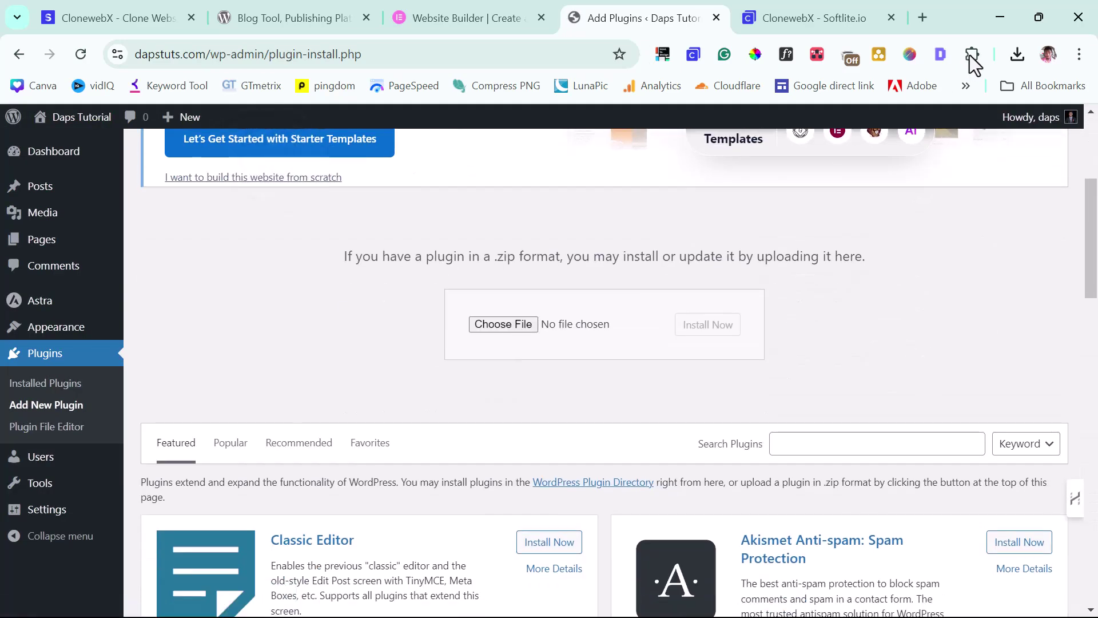
- Upload the downloaded softlite-io-integration (4).zip, then install and activate the plugin
{"action": "left_click", "coordinate": [1018, 54]}
{"action": "left_click_drag", "start_coordinate": [850, 130], "coordinate": [507, 319]}
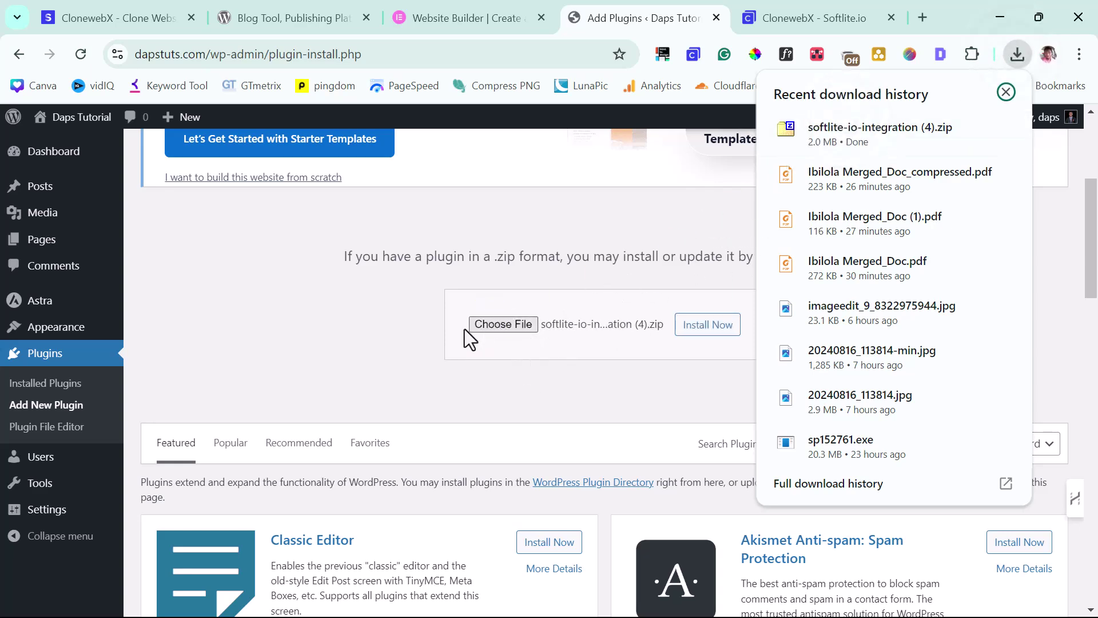
{"action": "left_click", "coordinate": [317, 341]}
{"action": "left_click", "coordinate": [710, 327]}
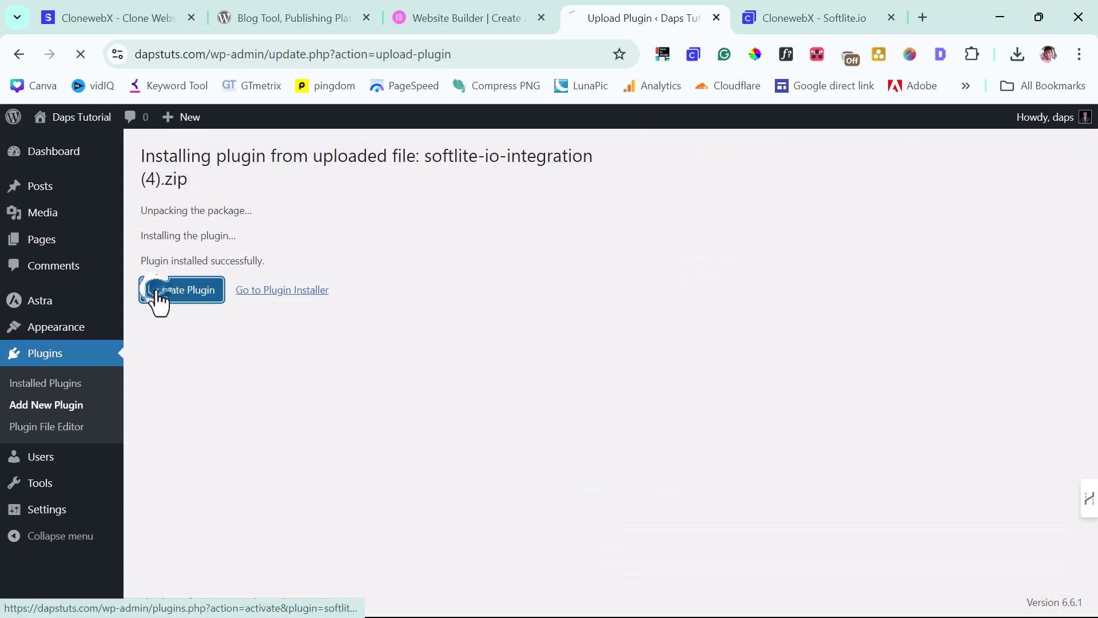
{"action": "left_click", "coordinate": [158, 293]}
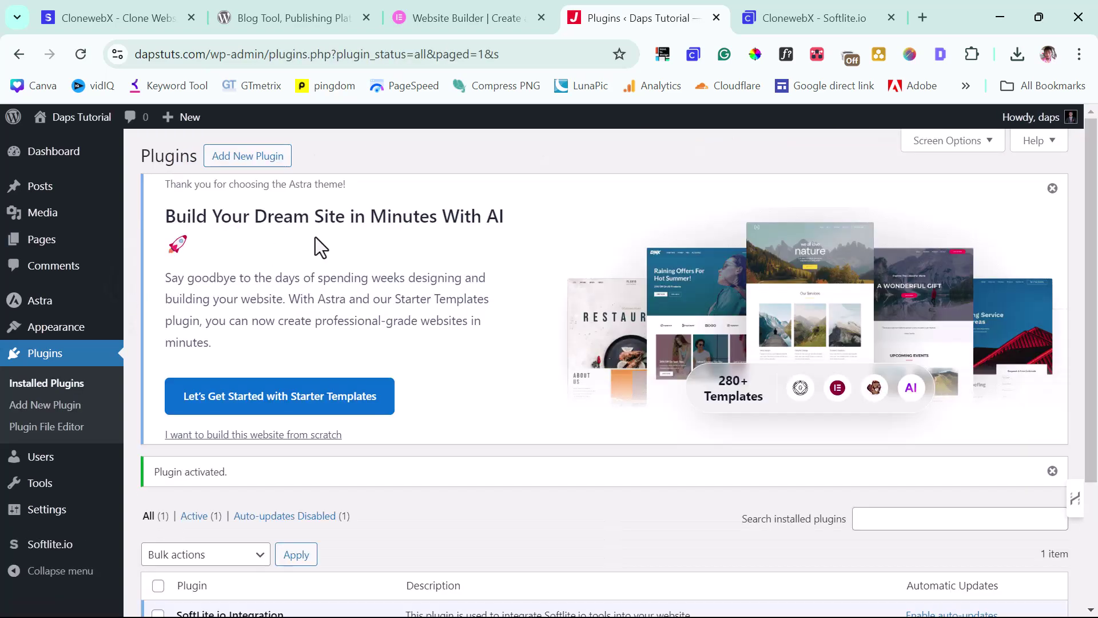
- Create a new WordPress page and paste the exported ClonewebX content into it
{"action": "mouse_move", "coordinate": [54, 244]}
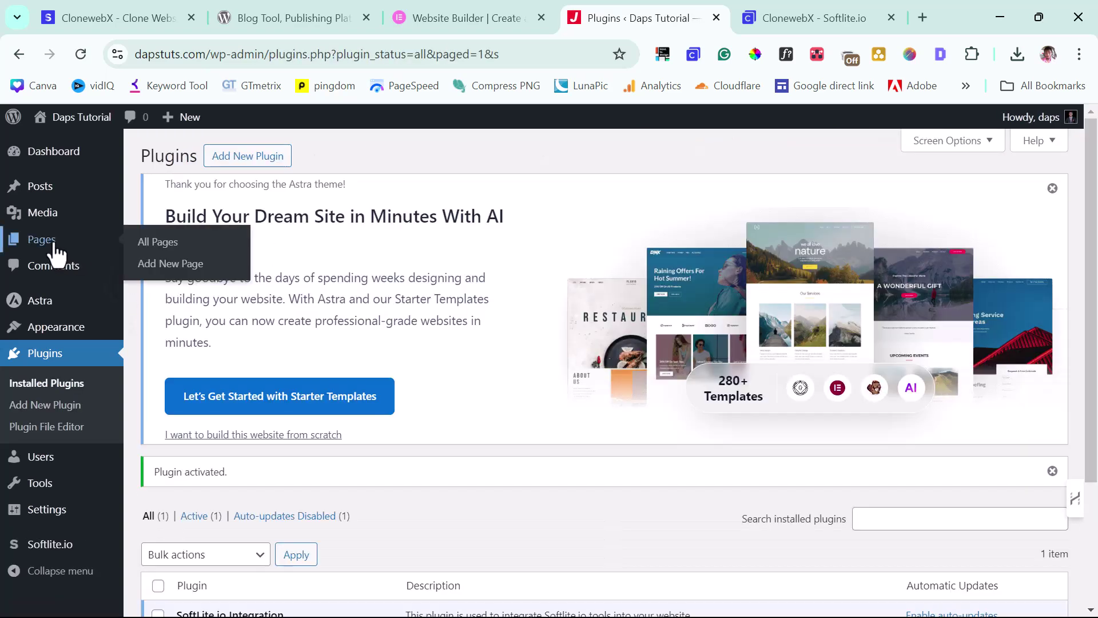
{"action": "left_click", "coordinate": [166, 264]}
{"action": "left_click", "coordinate": [105, 221]}
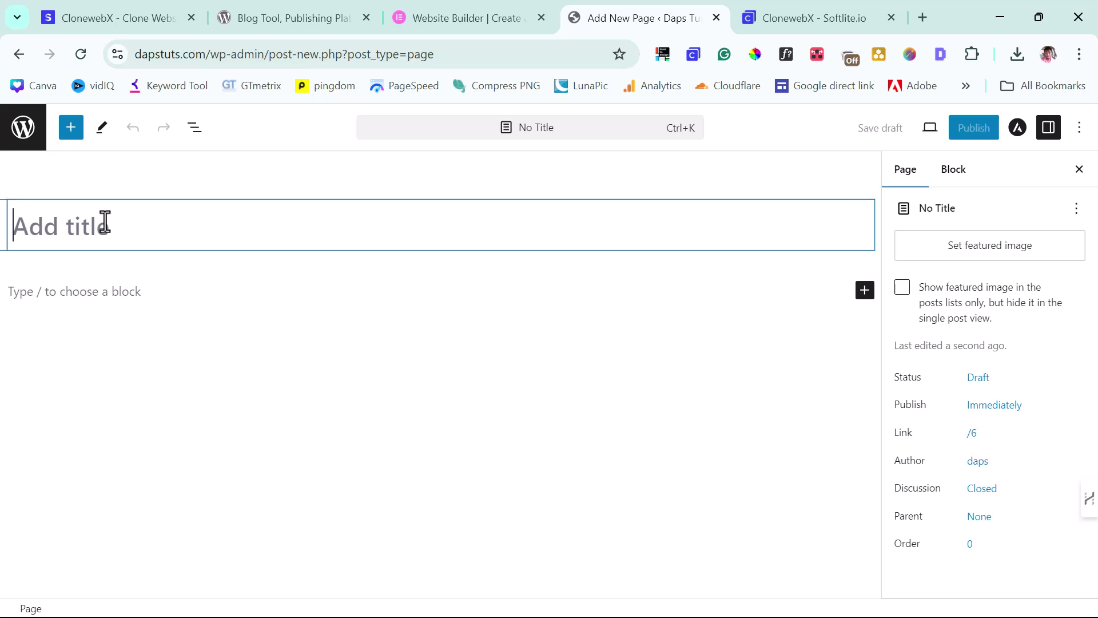
{"action": "key", "text": "ctrl+v"}
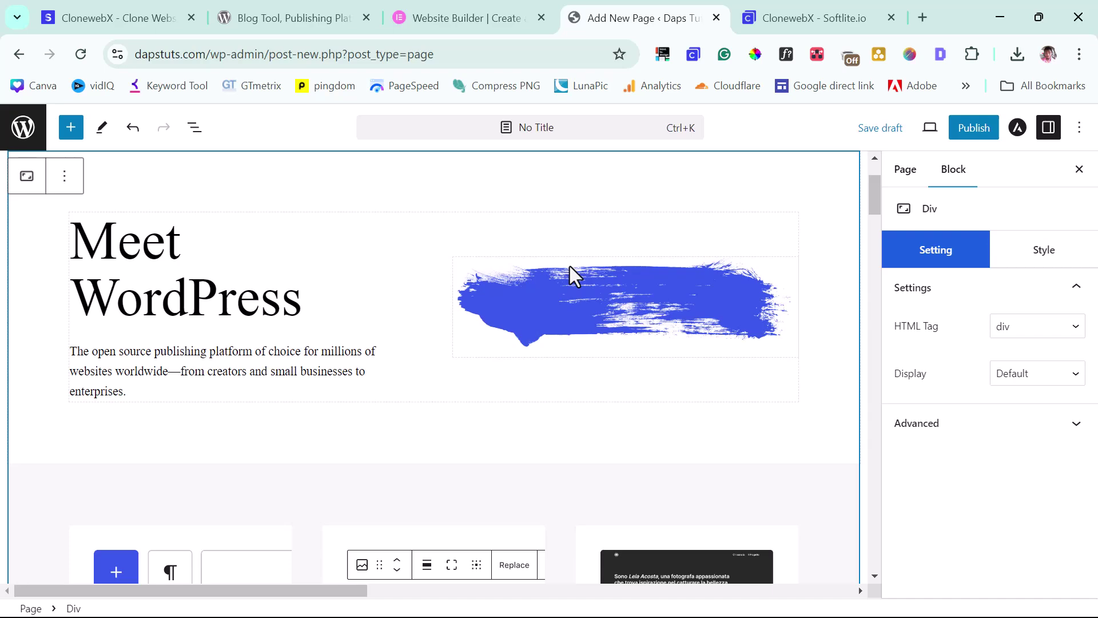
- Review the pasted page's sections in the editor from the Meet WordPress heading down to the closing get-started section
{"action": "scroll", "coordinate": [569, 266], "scroll_direction": "down", "scroll_amount": 20}
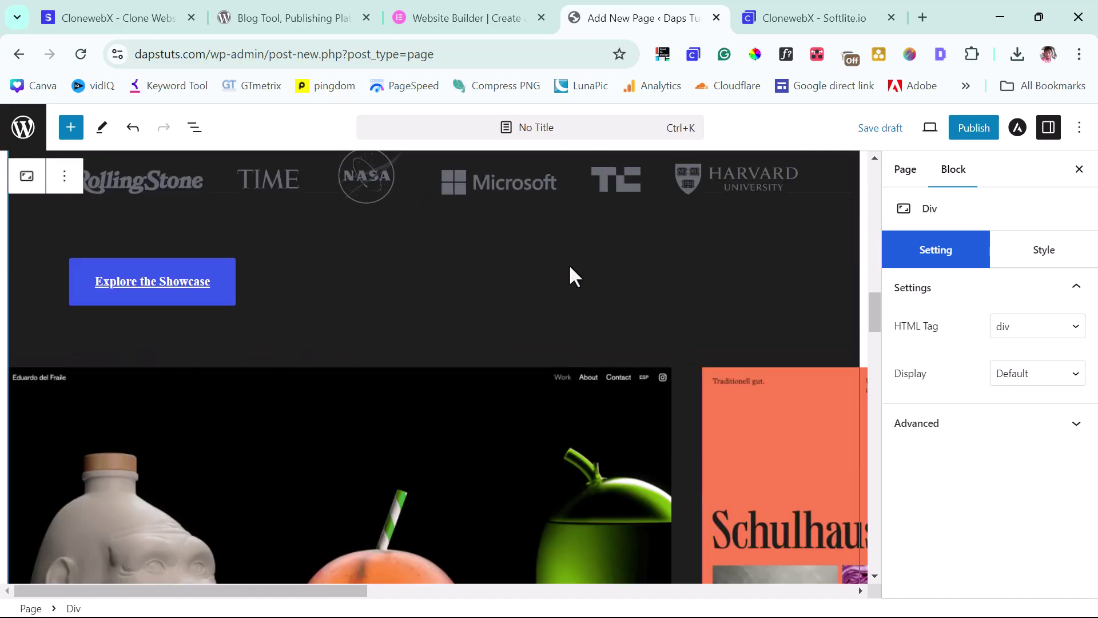
{"action": "scroll", "coordinate": [570, 266], "scroll_direction": "down", "scroll_amount": 15}
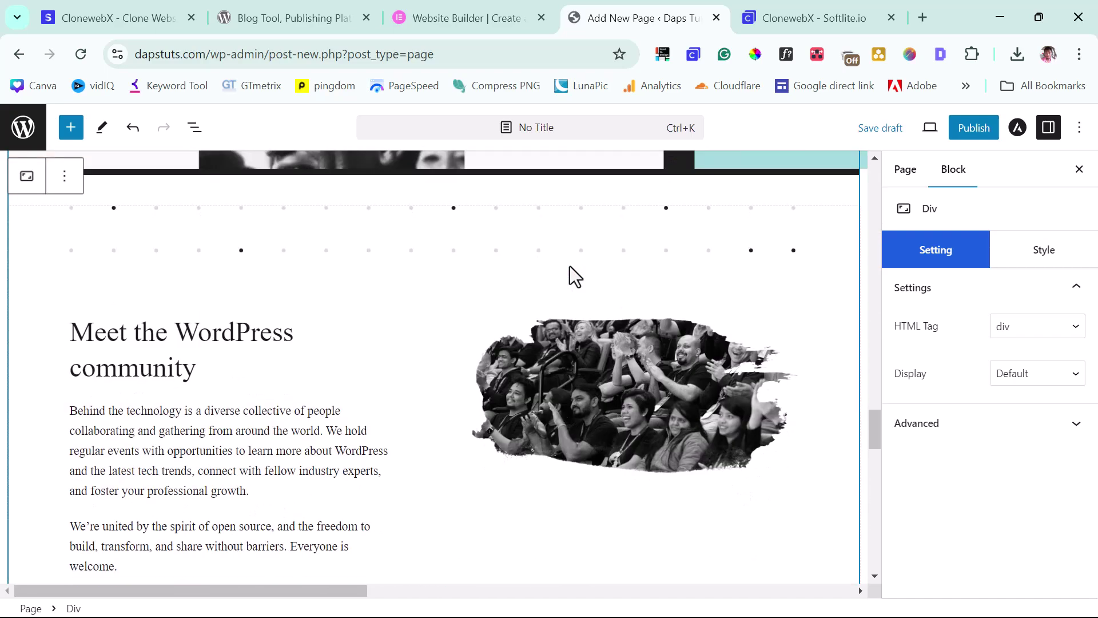
{"action": "scroll", "coordinate": [570, 267], "scroll_direction": "down", "scroll_amount": 20}
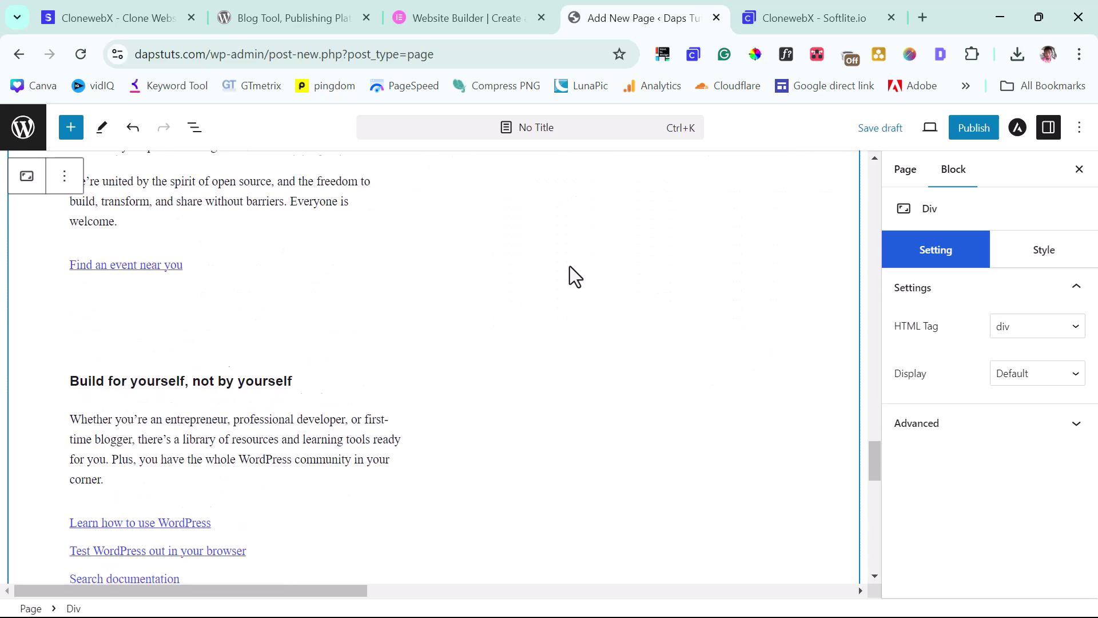
{"action": "scroll", "coordinate": [575, 276], "scroll_direction": "down", "scroll_amount": 3}
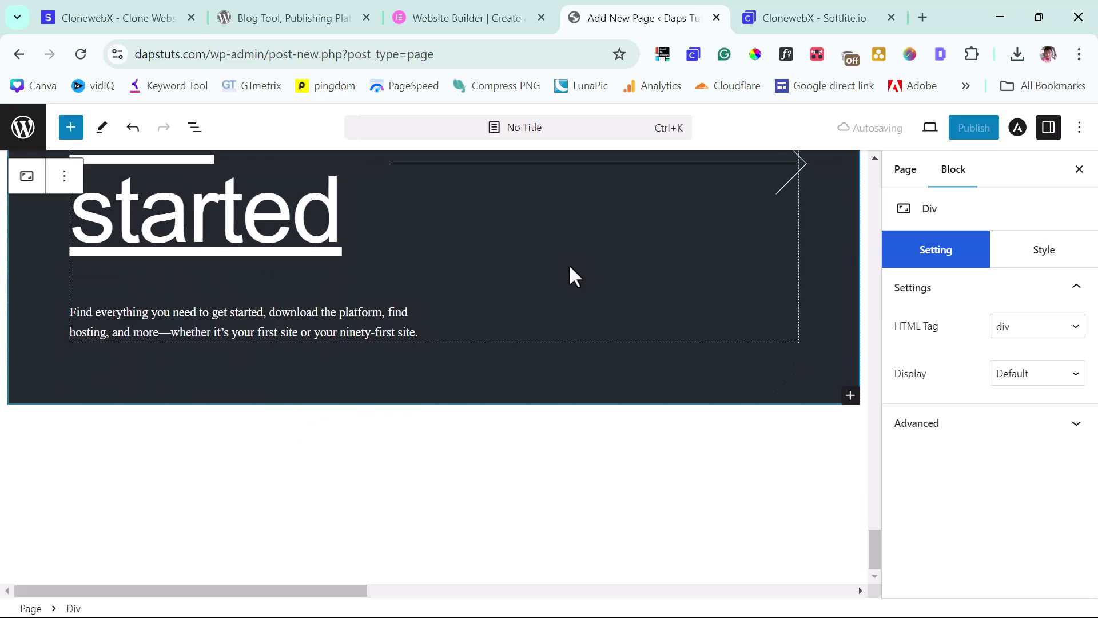
{"action": "scroll", "coordinate": [575, 277], "scroll_direction": "up", "scroll_amount": 10}
{"action": "scroll", "coordinate": [570, 266], "scroll_direction": "up", "scroll_amount": 5}
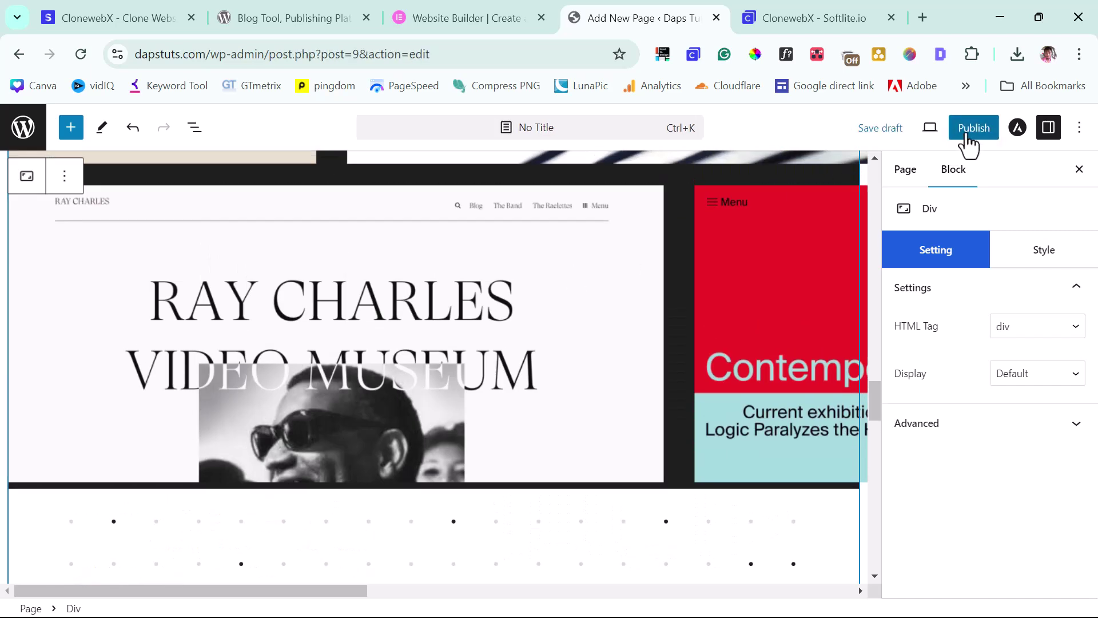
- Publish the untitled page, open its live version and look through it from the Meet WordPress heading down to the footer
{"action": "left_click", "coordinate": [983, 129]}
{"action": "left_click", "coordinate": [951, 136]}
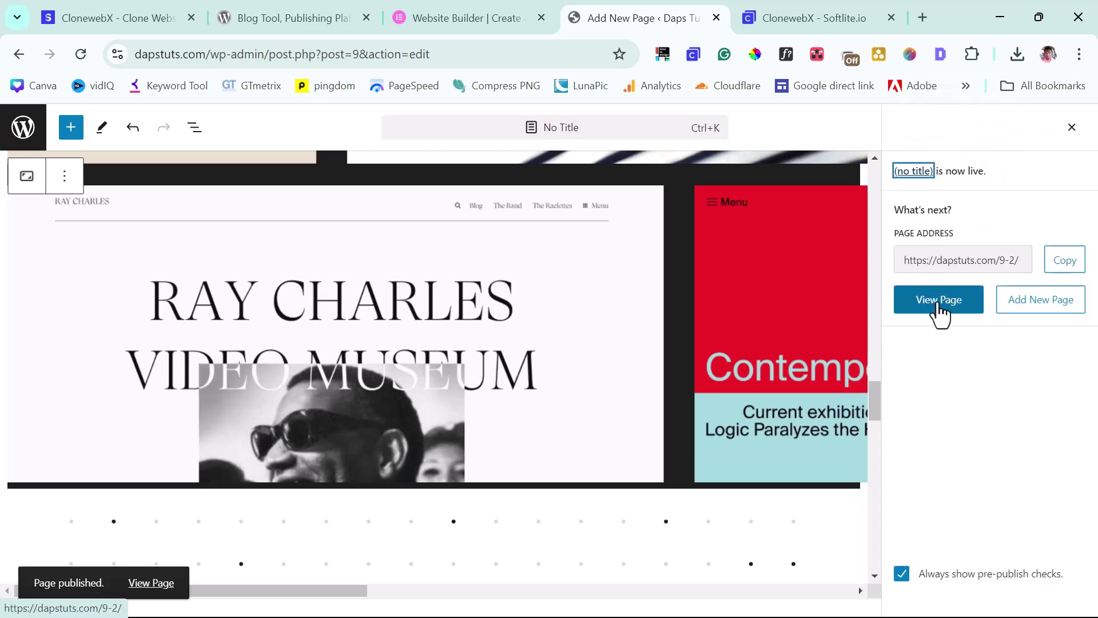
{"action": "left_click", "coordinate": [936, 303]}
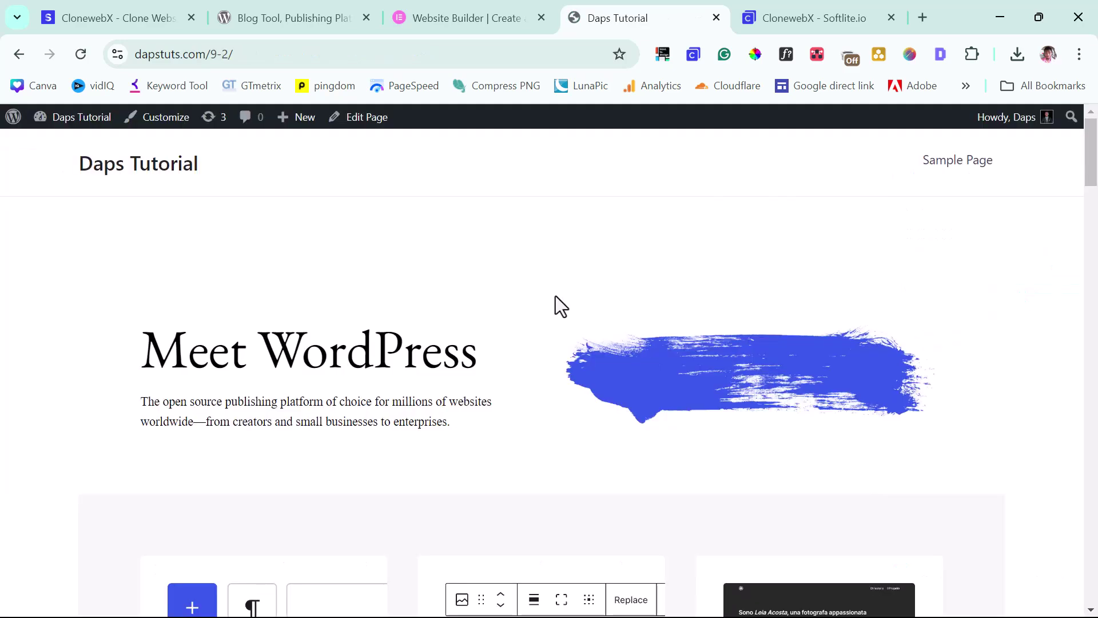
{"action": "scroll", "coordinate": [560, 305], "scroll_direction": "down", "scroll_amount": 15}
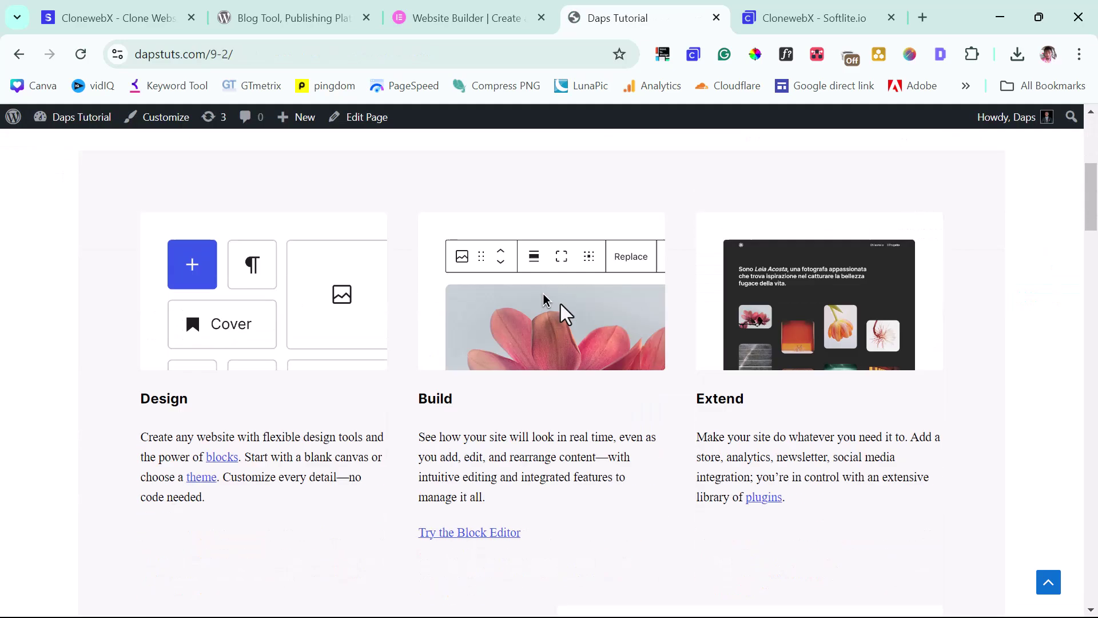
{"action": "scroll", "coordinate": [565, 313], "scroll_direction": "down", "scroll_amount": 20}
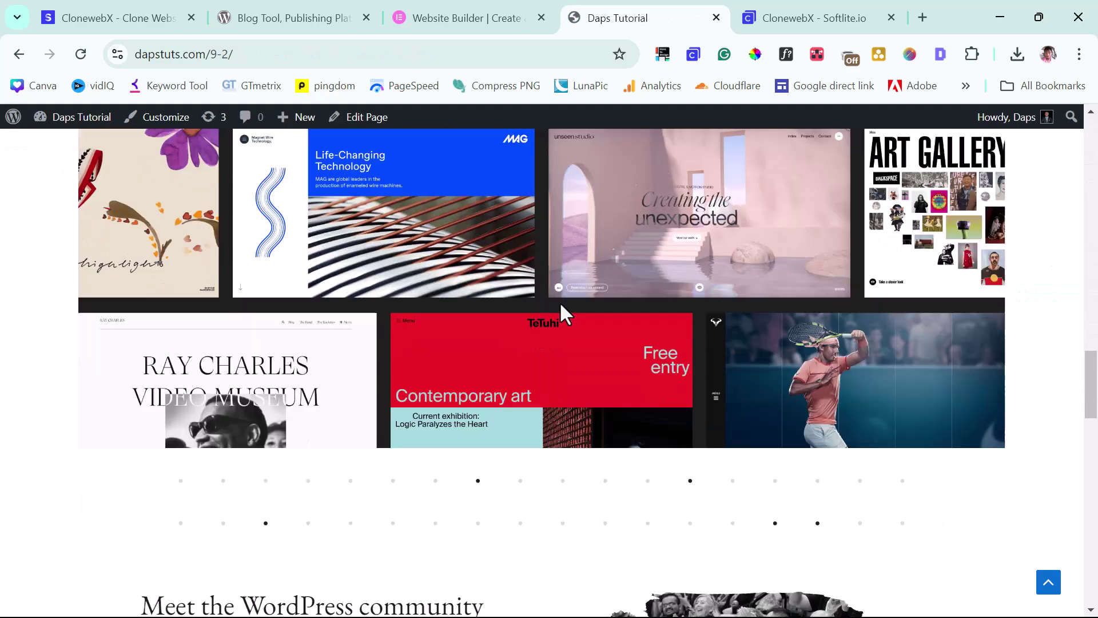
{"action": "scroll", "coordinate": [565, 315], "scroll_direction": "down", "scroll_amount": 8}
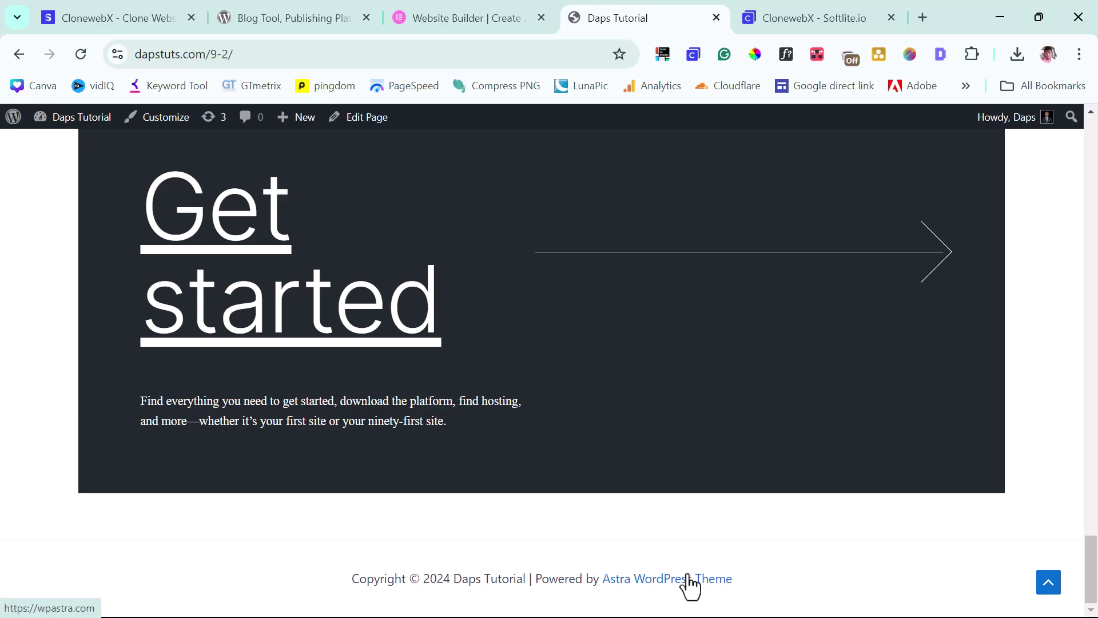
{"action": "scroll", "coordinate": [690, 584], "scroll_direction": "up", "scroll_amount": 15}
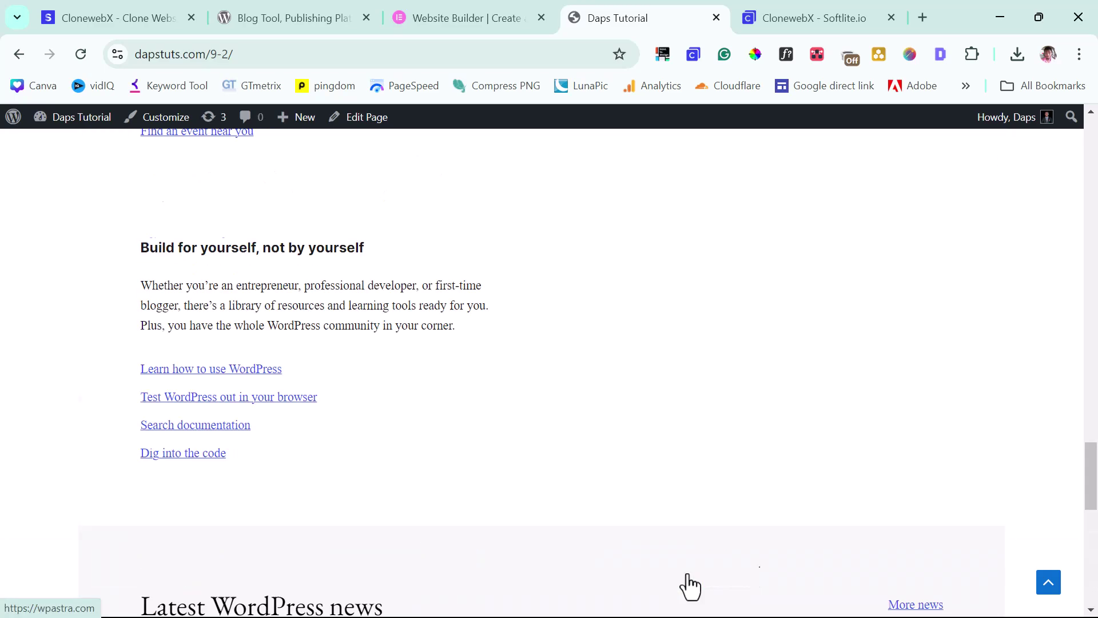
{"action": "scroll", "coordinate": [691, 583], "scroll_direction": "up", "scroll_amount": 12}
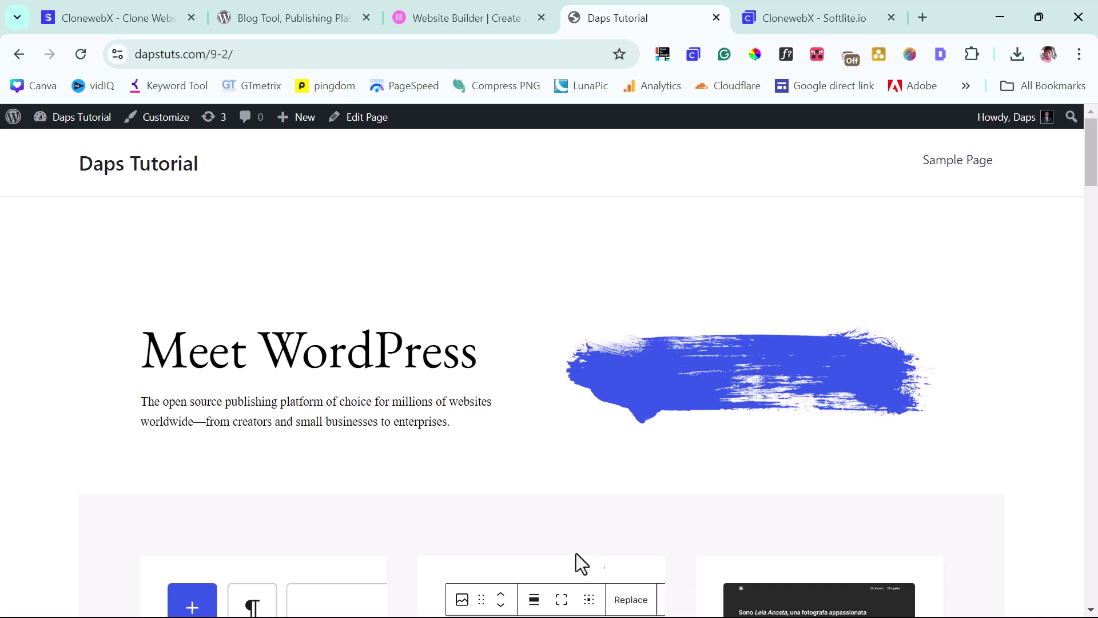
- Switch to the elementor.com home page and add it to the Elementor project with the ClonewebX extension
{"action": "left_click", "coordinate": [477, 26]}
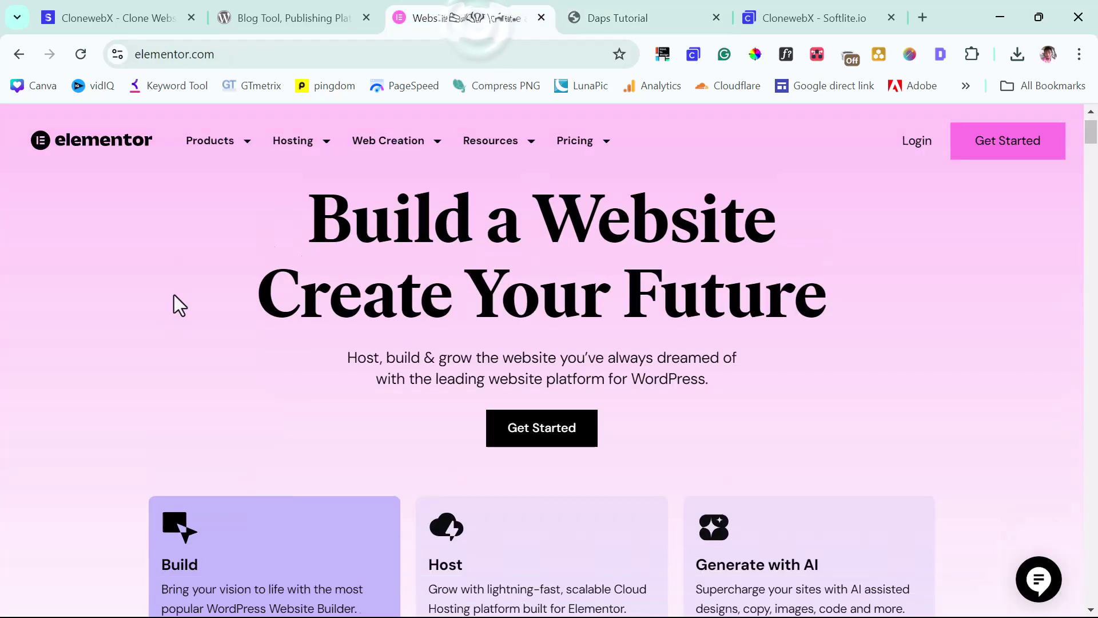
{"action": "scroll", "coordinate": [172, 301], "scroll_direction": "down", "scroll_amount": 8}
{"action": "scroll", "coordinate": [169, 308], "scroll_direction": "down", "scroll_amount": 6}
{"action": "scroll", "coordinate": [170, 308], "scroll_direction": "up", "scroll_amount": 12}
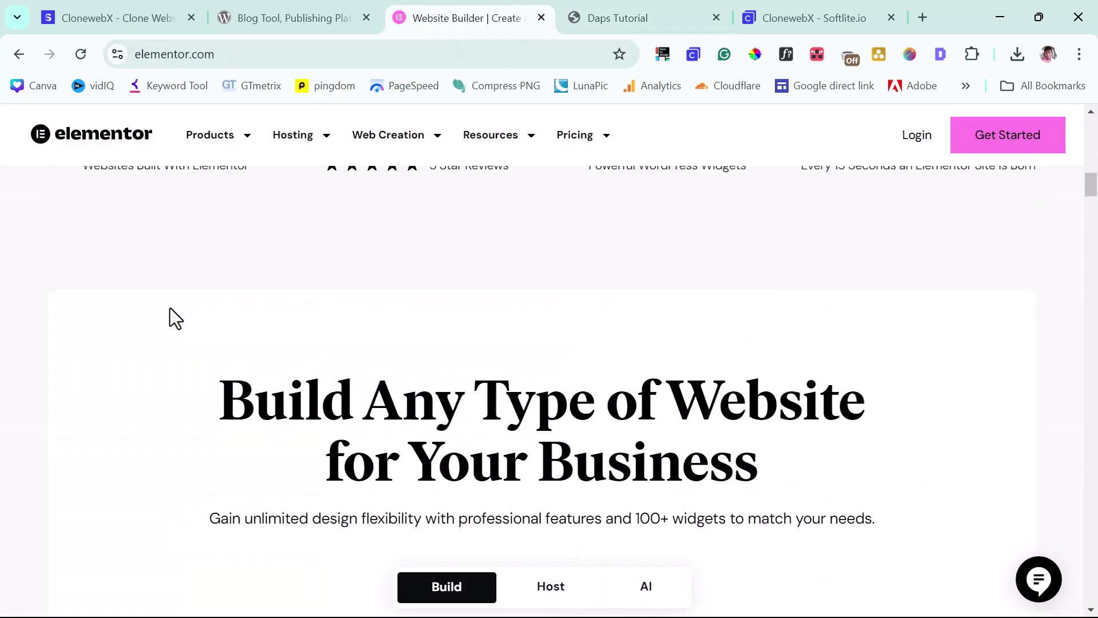
{"action": "scroll", "coordinate": [170, 307], "scroll_direction": "up", "scroll_amount": 5}
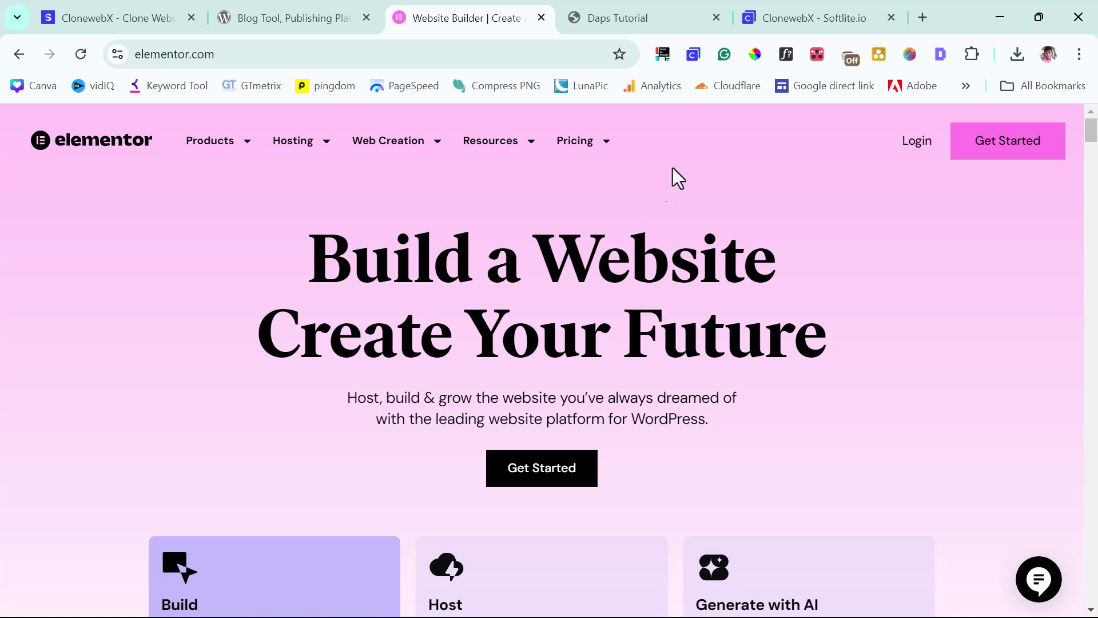
{"action": "left_click", "coordinate": [693, 52]}
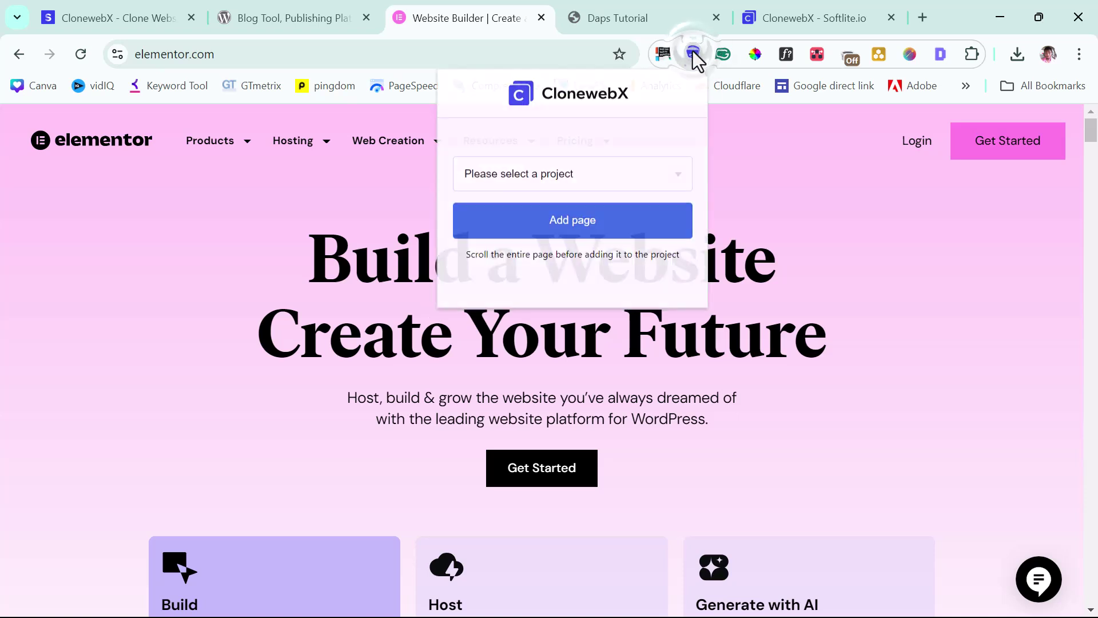
{"action": "left_click", "coordinate": [632, 175]}
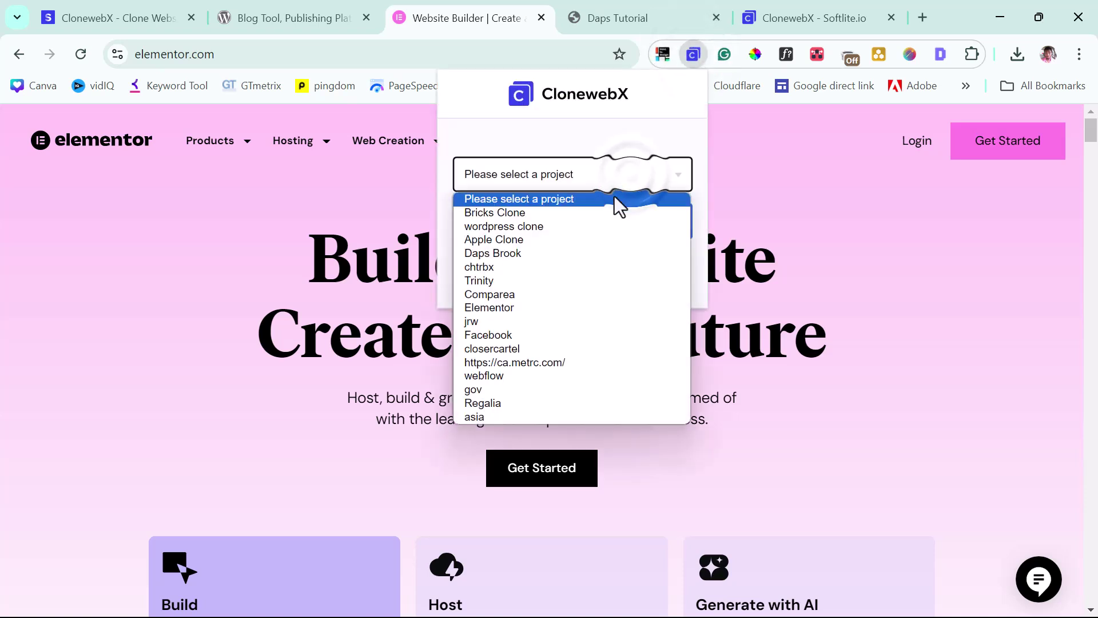
{"action": "left_click", "coordinate": [518, 308]}
{"action": "left_click", "coordinate": [573, 221]}
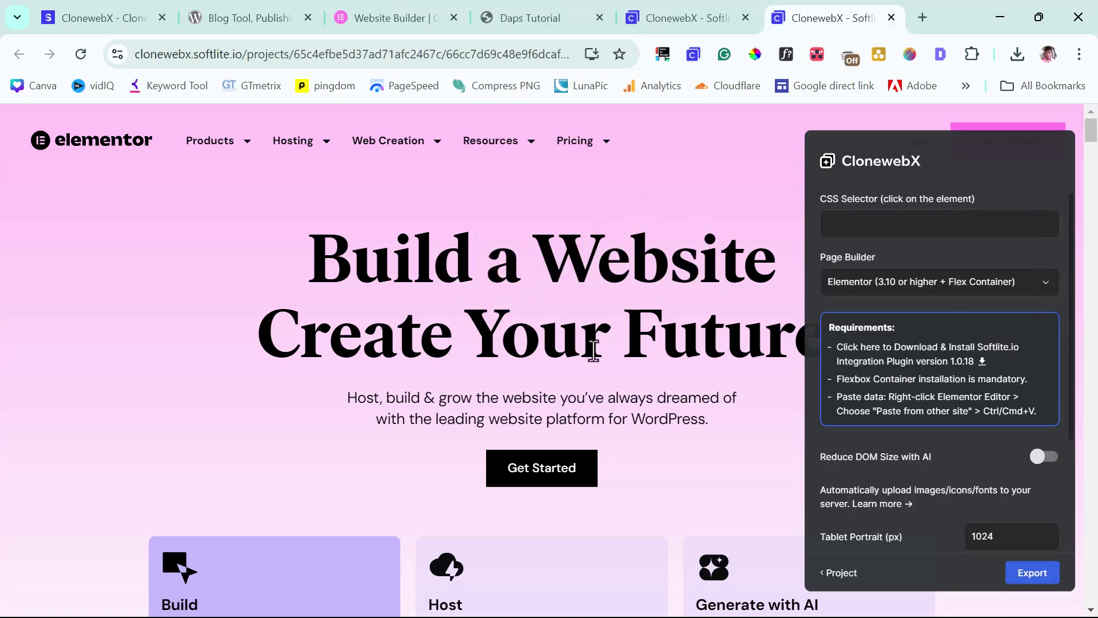
- Examine the captured Elementor page in ClonewebX from the hero section down to the Launch It. Scale It. section
{"action": "scroll", "coordinate": [2, 380], "scroll_direction": "down", "scroll_amount": 15}
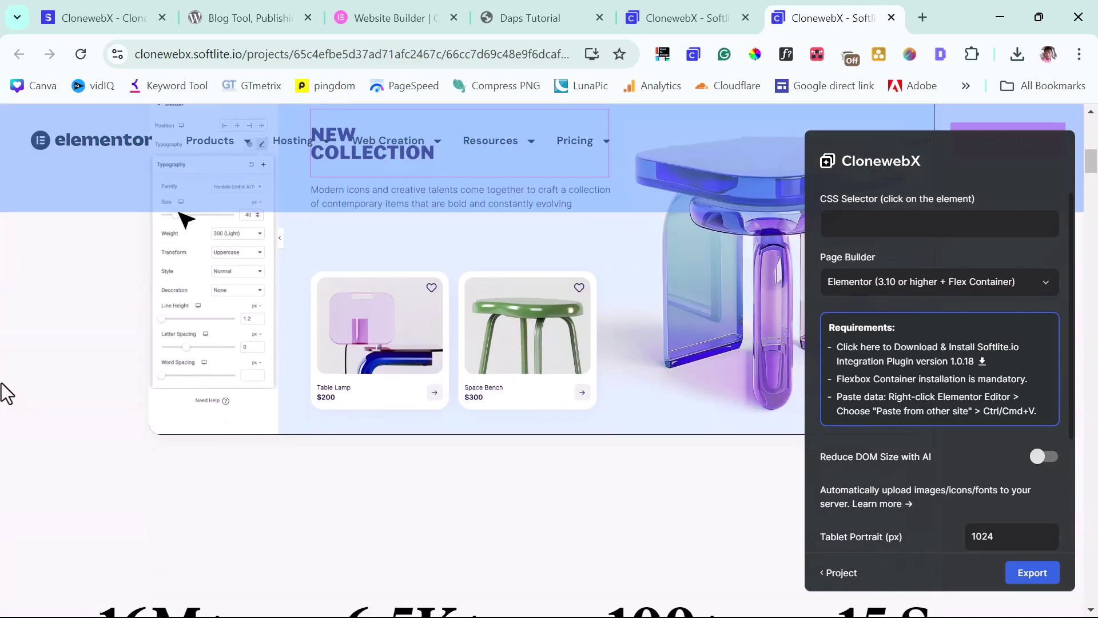
{"action": "scroll", "coordinate": [1, 383], "scroll_direction": "down", "scroll_amount": 10}
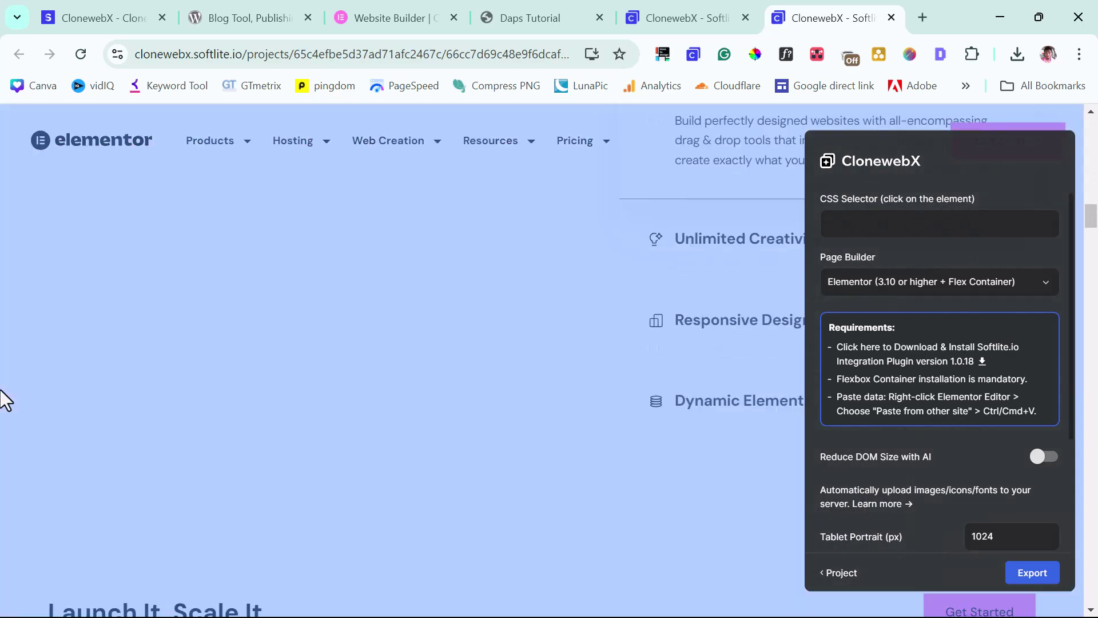
{"action": "scroll", "coordinate": [2, 399], "scroll_direction": "up", "scroll_amount": 6}
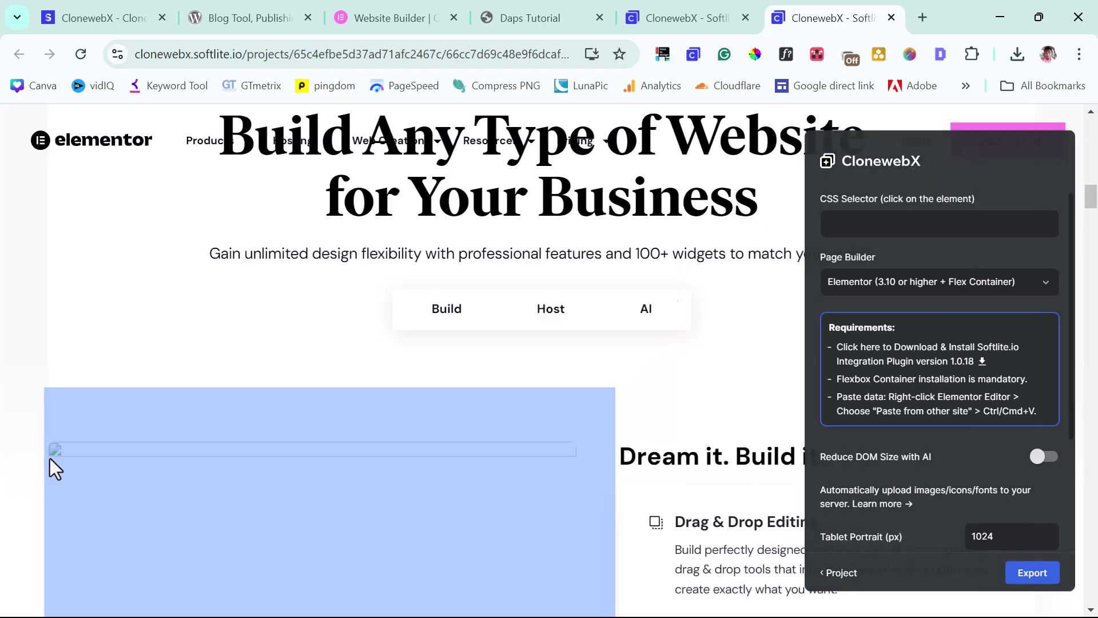
{"action": "scroll", "coordinate": [425, 399], "scroll_direction": "down", "scroll_amount": 6}
{"action": "scroll", "coordinate": [427, 407], "scroll_direction": "down", "scroll_amount": 6}
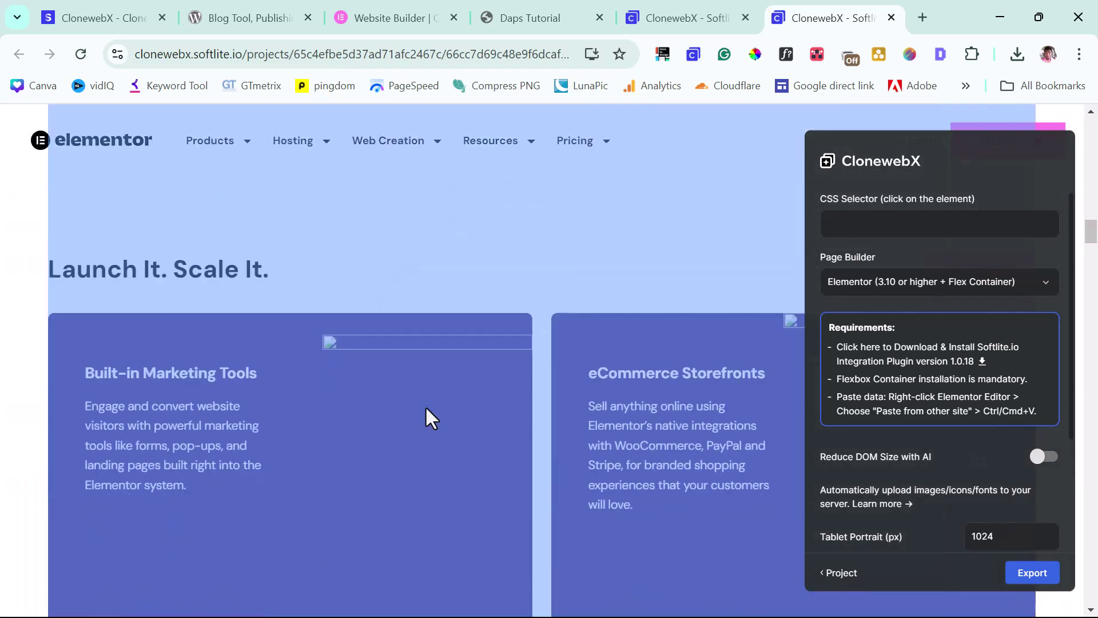
{"action": "scroll", "coordinate": [426, 407], "scroll_direction": "down", "scroll_amount": 4}
{"action": "scroll", "coordinate": [427, 407], "scroll_direction": "up", "scroll_amount": 3}
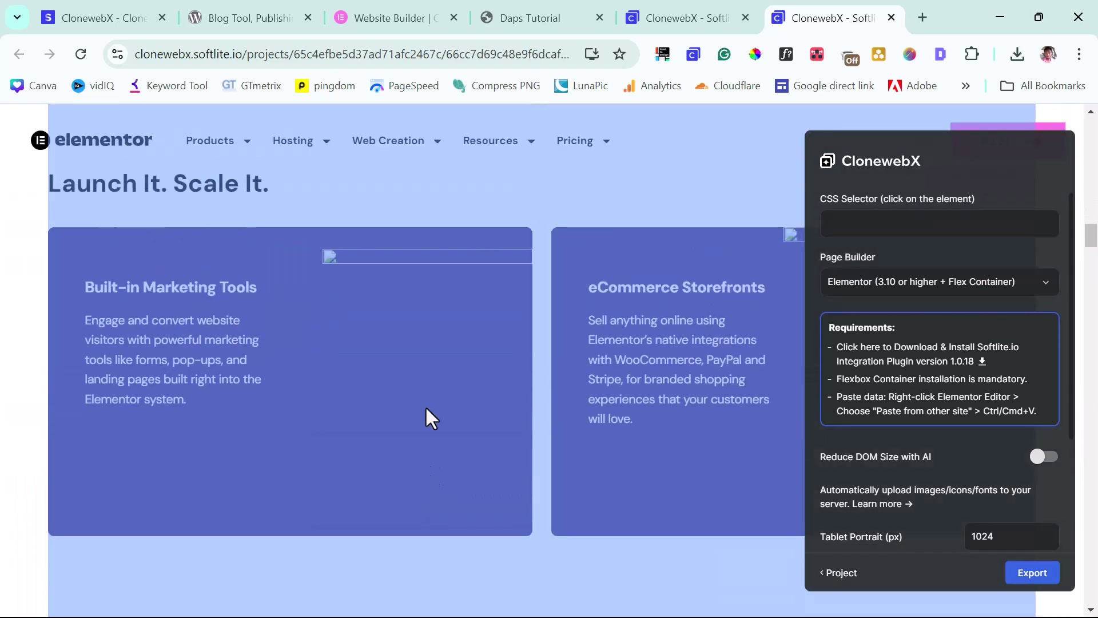
{"action": "scroll", "coordinate": [324, 321], "scroll_direction": "up", "scroll_amount": 15}
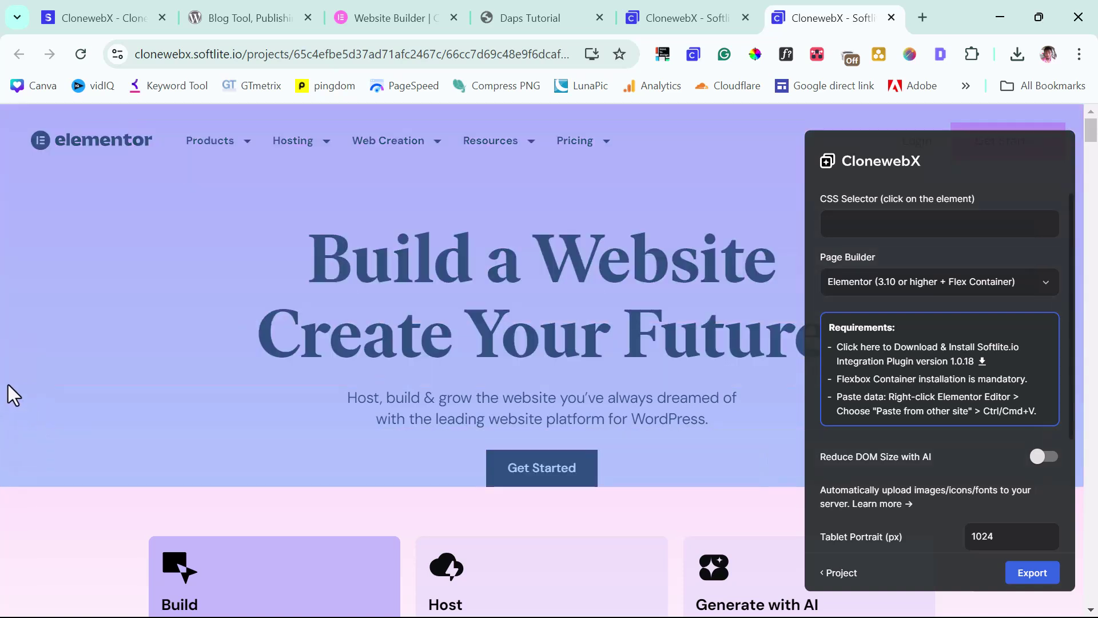
- Choose the hero container's parent selector .elementor-38 as the export selector, checking which content it covers by hiding it
{"action": "left_click", "coordinate": [8, 383]}
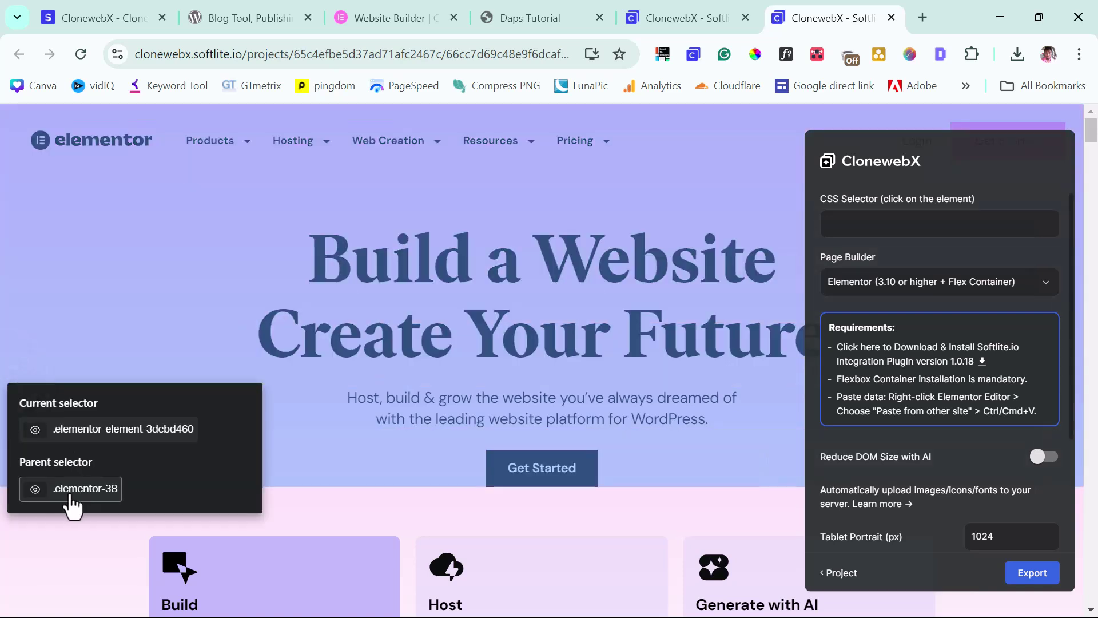
{"action": "left_click", "coordinate": [34, 489]}
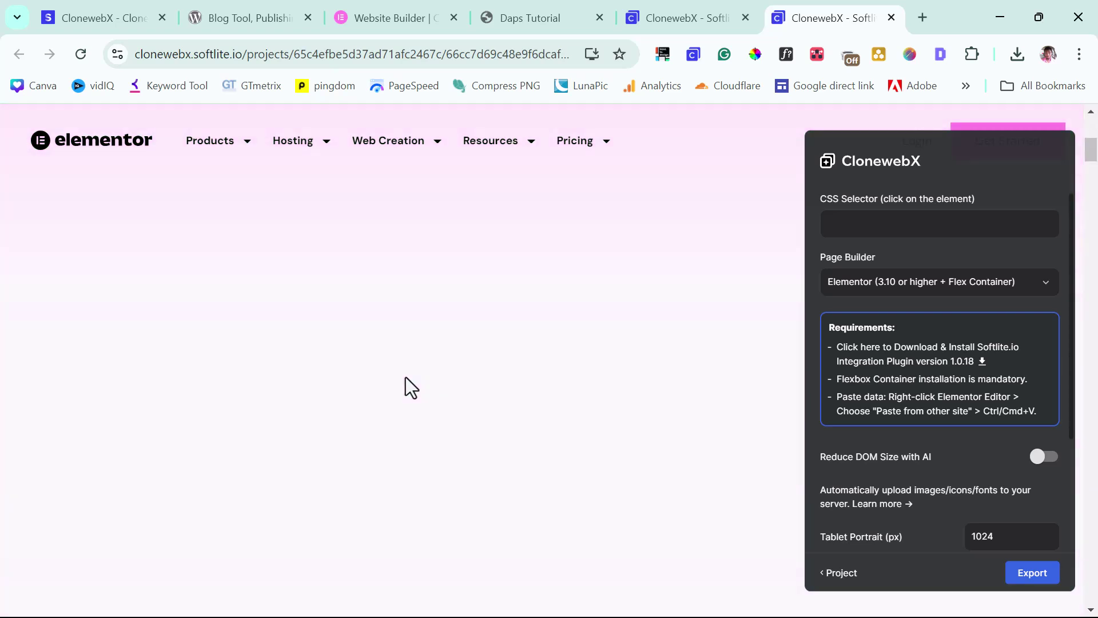
{"action": "scroll", "coordinate": [406, 377], "scroll_direction": "down", "scroll_amount": 10}
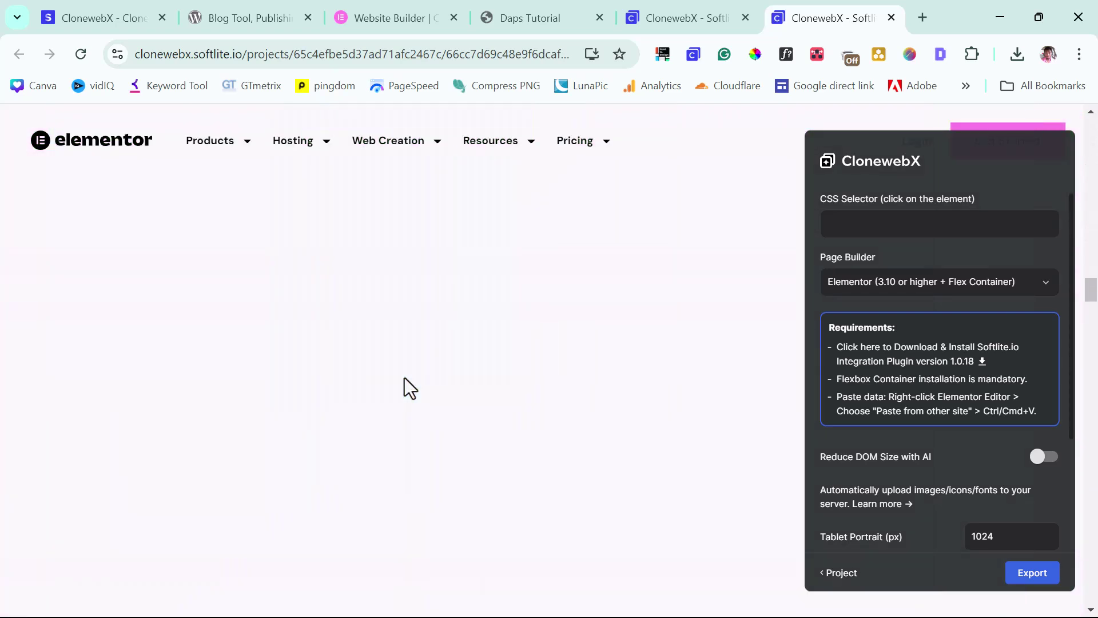
{"action": "scroll", "coordinate": [404, 377], "scroll_direction": "up", "scroll_amount": 10}
{"action": "scroll", "coordinate": [404, 378], "scroll_direction": "up", "scroll_amount": 3}
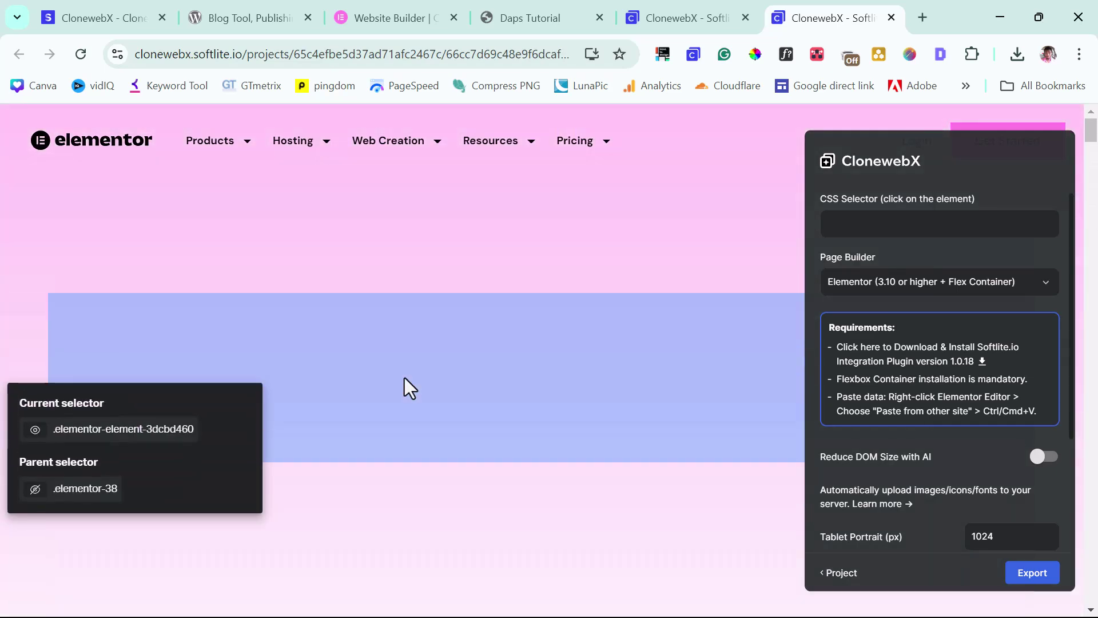
{"action": "left_click", "coordinate": [84, 496]}
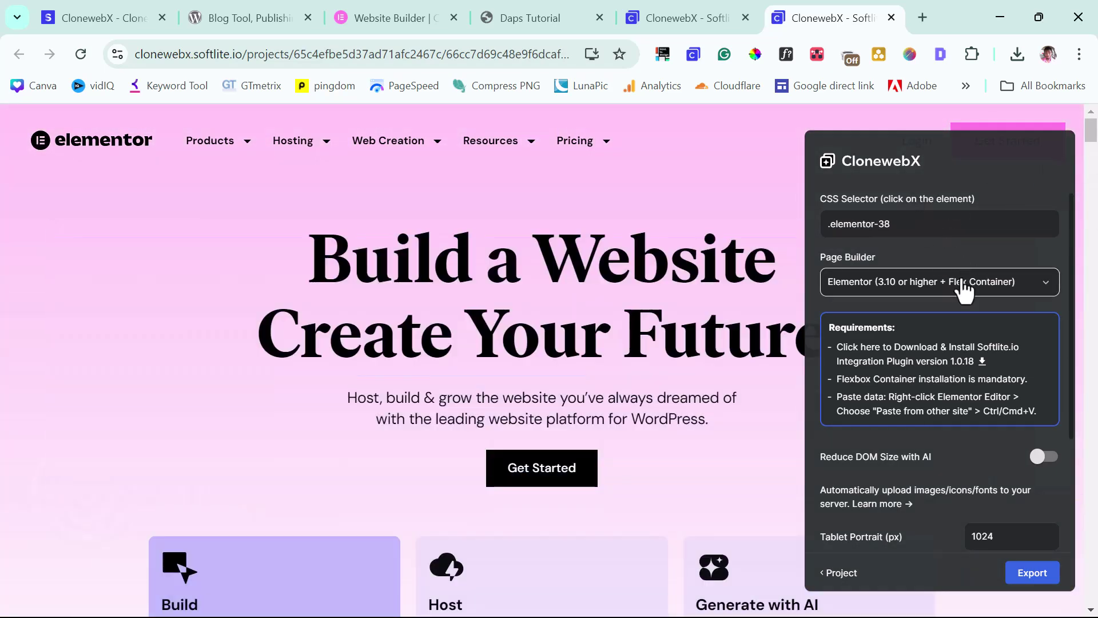
- Set the page builder to Gutenberg and export the selected Elementor page content
{"action": "left_click", "coordinate": [965, 289]}
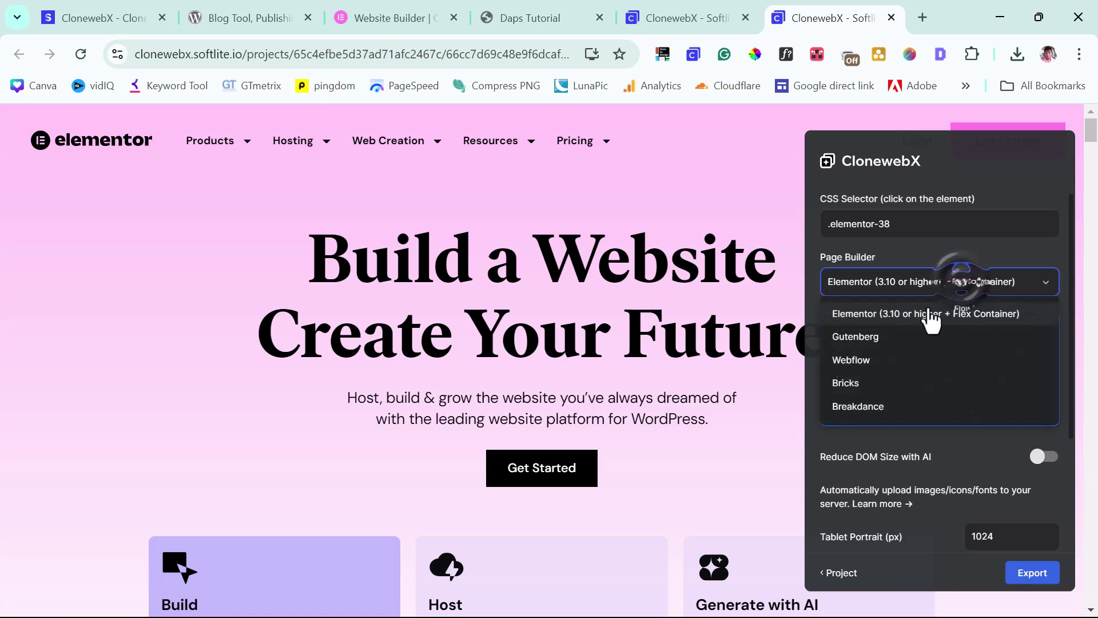
{"action": "left_click", "coordinate": [869, 342]}
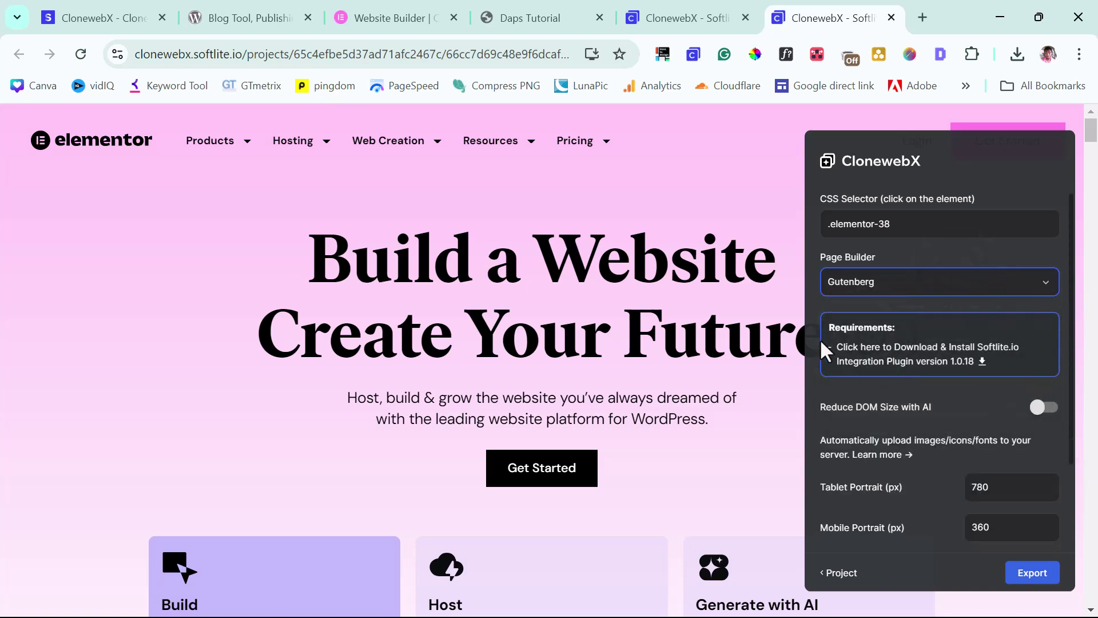
{"action": "scroll", "coordinate": [915, 372], "scroll_direction": "down", "scroll_amount": 2}
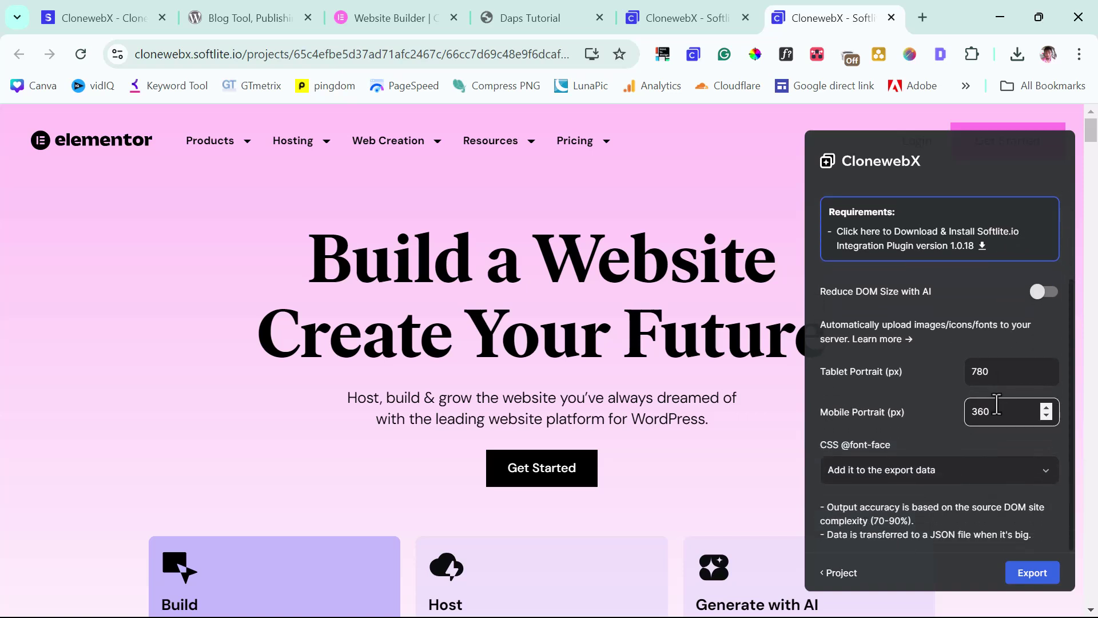
{"action": "left_click", "coordinate": [1030, 576]}
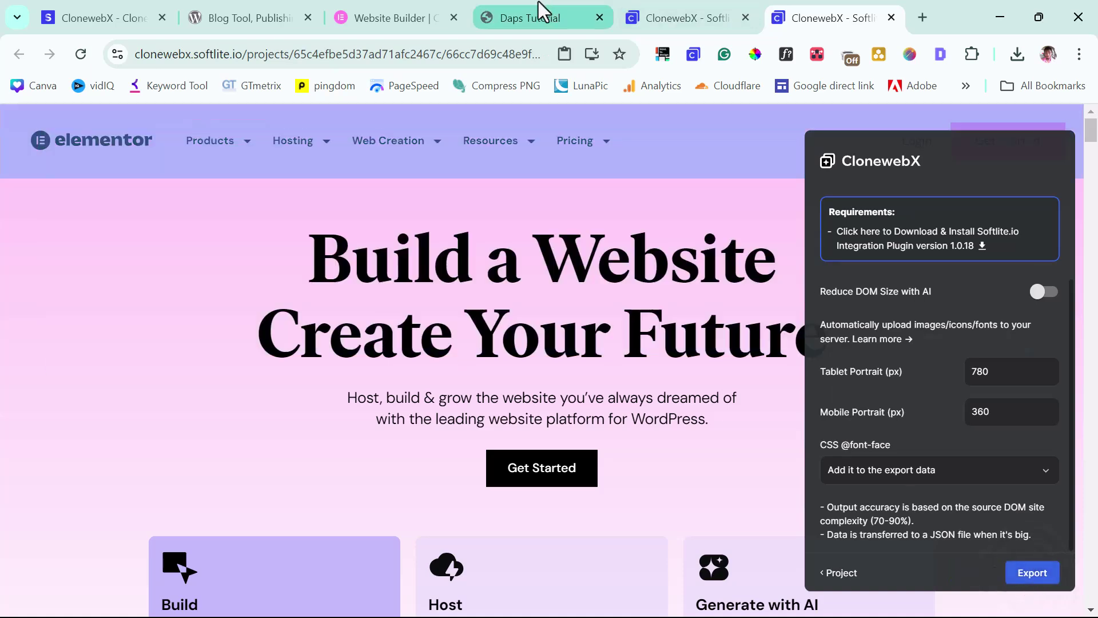
- Switch to the Daps Tutorial site, create a new page and paste the exported Elementor content into it
{"action": "left_click", "coordinate": [538, 11]}
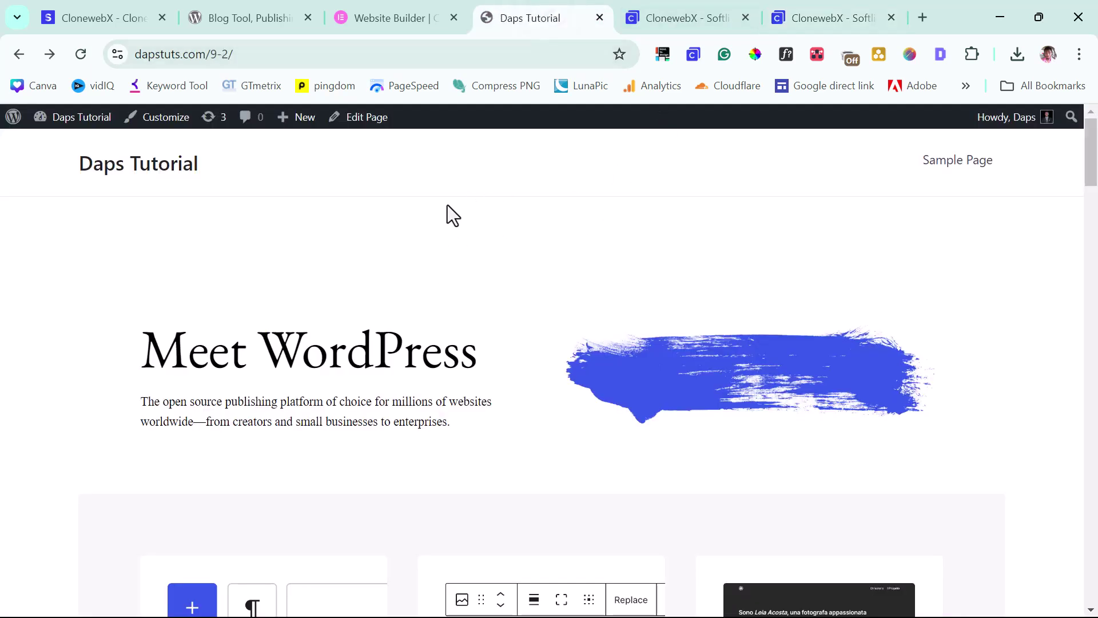
{"action": "mouse_move", "coordinate": [307, 125]}
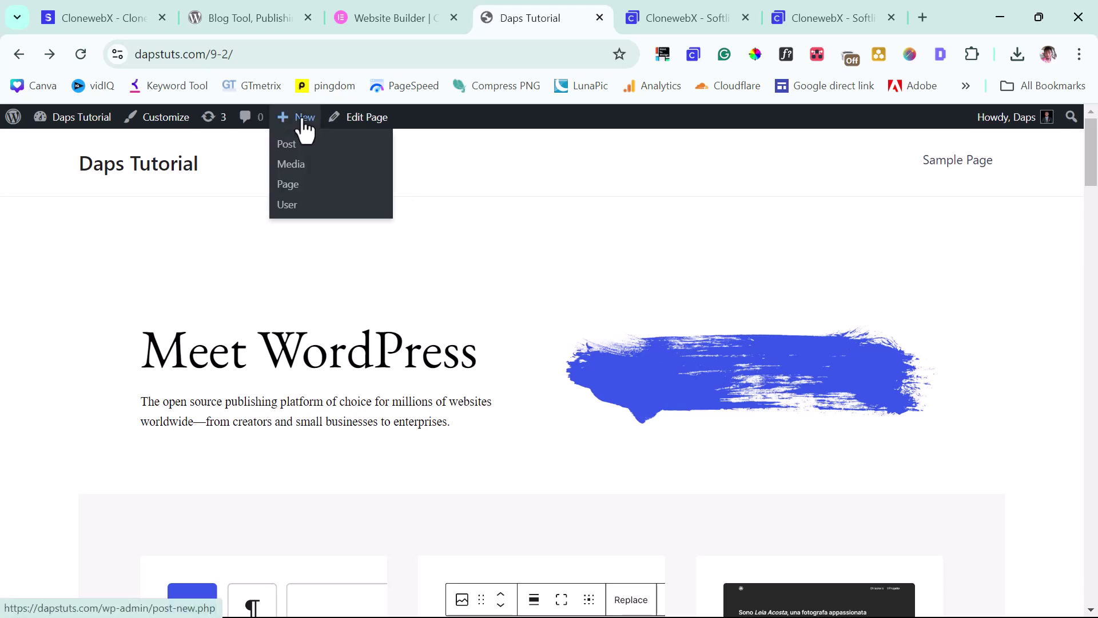
{"action": "left_click", "coordinate": [293, 186]}
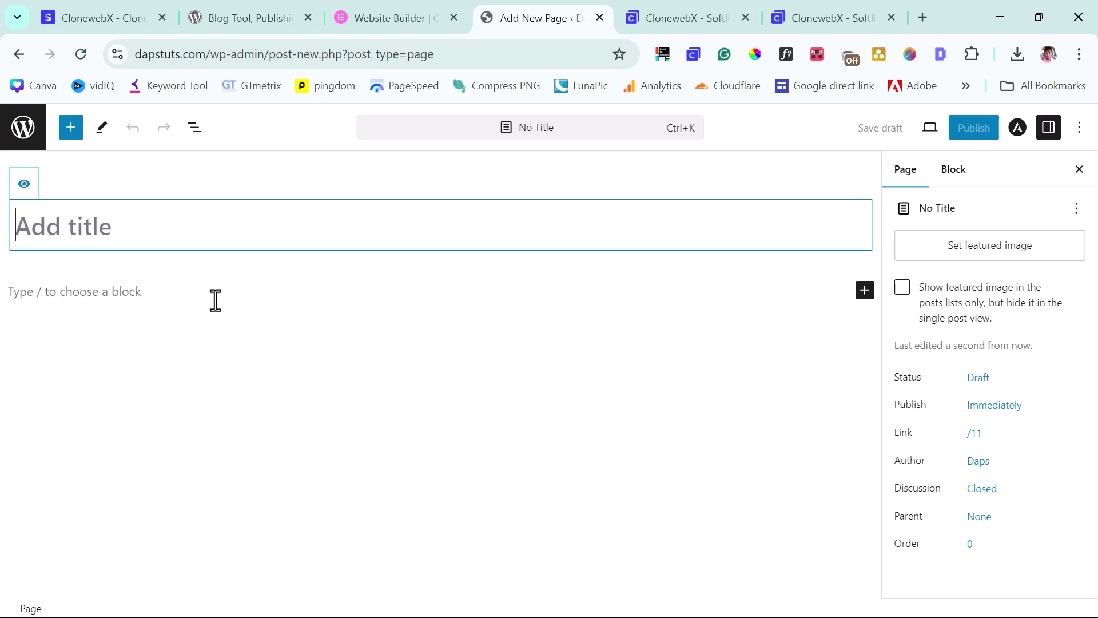
{"action": "key", "text": "ctrl+v"}
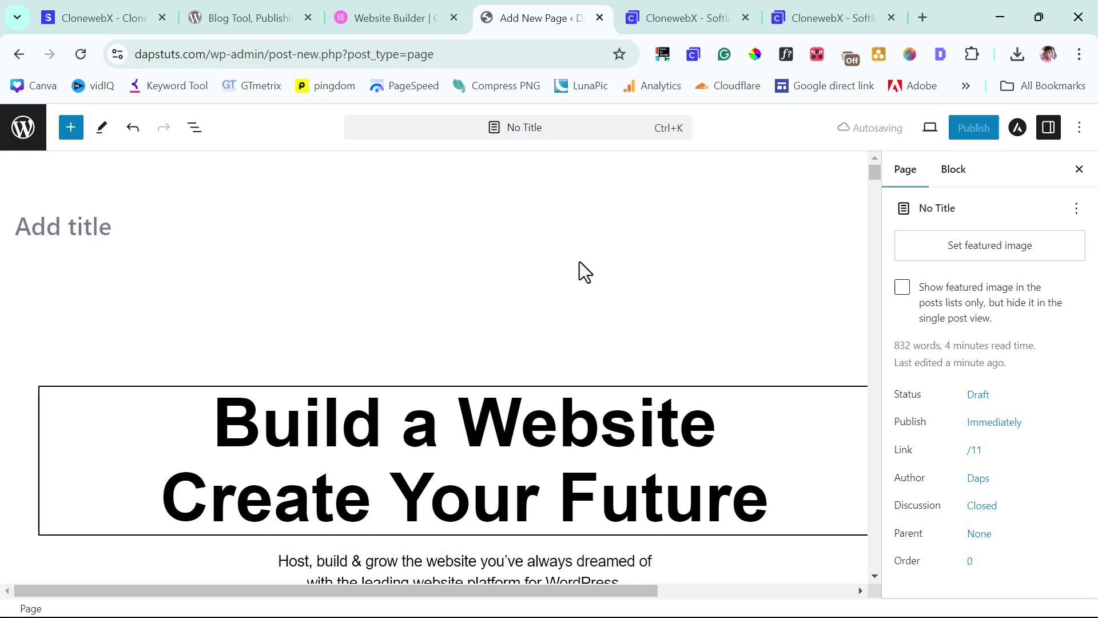
- Check the upper sections of the pasted page in the editor and bring up the original elementor.com home page for comparison
{"action": "scroll", "coordinate": [578, 262], "scroll_direction": "down", "scroll_amount": 7}
{"action": "scroll", "coordinate": [579, 262], "scroll_direction": "down", "scroll_amount": 6}
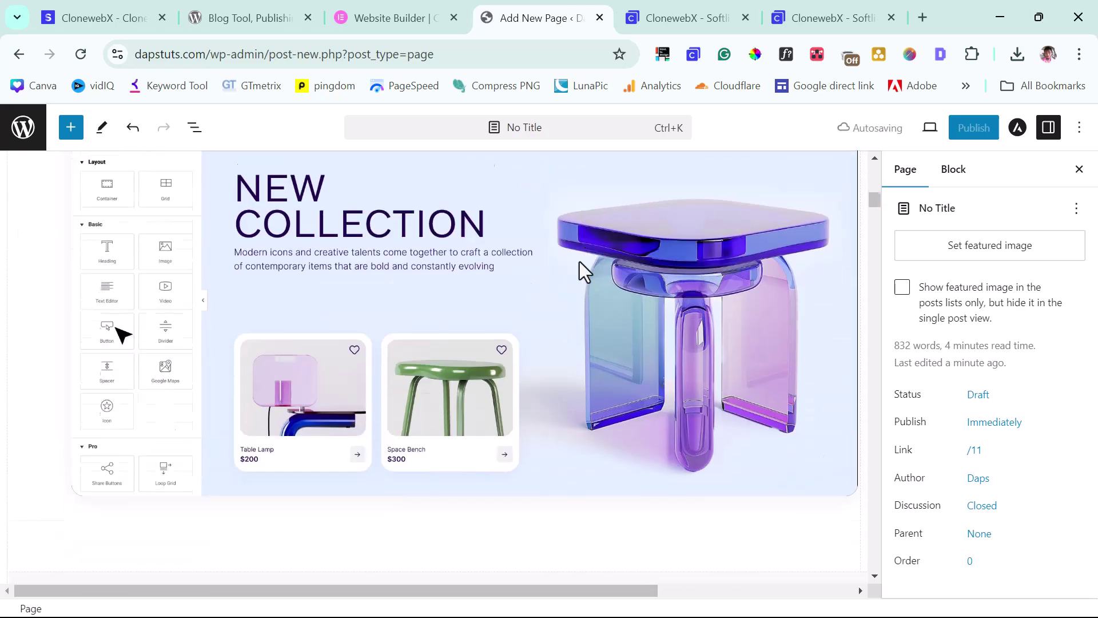
{"action": "scroll", "coordinate": [540, 270], "scroll_direction": "up", "scroll_amount": 13}
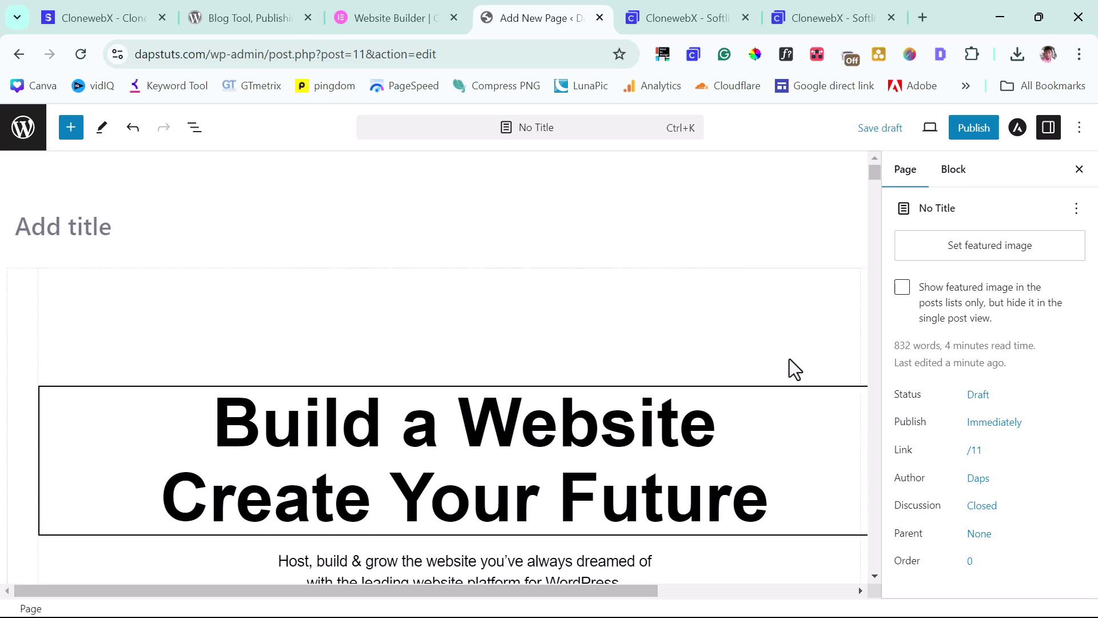
{"action": "left_click", "coordinate": [394, 20]}
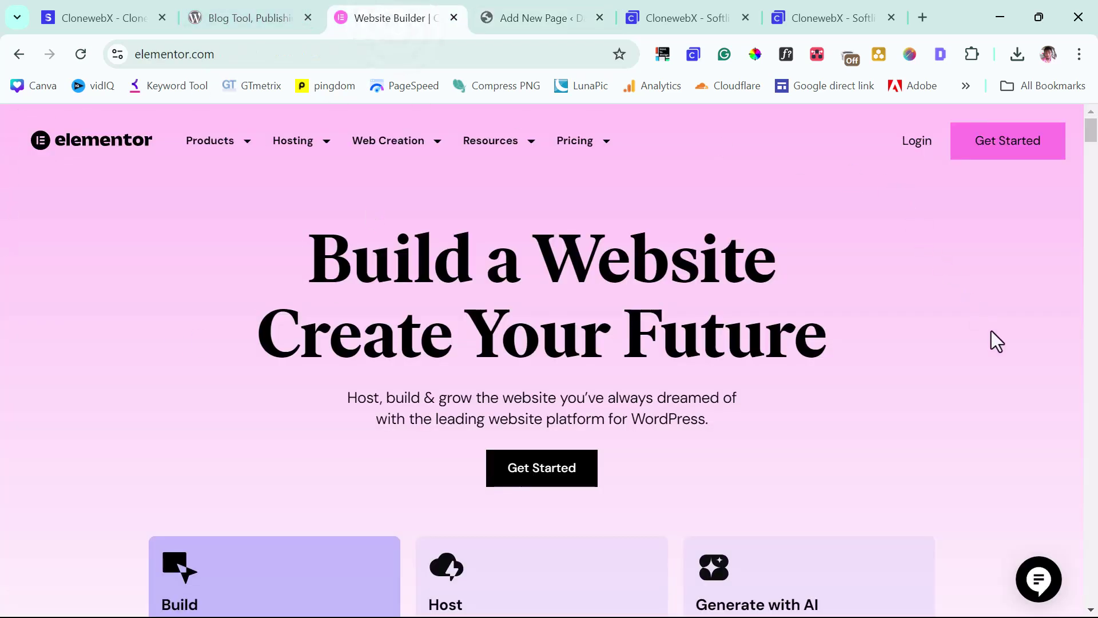
- Compare the upper sections of the original elementor.com page with the pasted page in the Daps Tutorial editor, down to "Dream it. Build it."
{"action": "scroll", "coordinate": [1018, 394], "scroll_direction": "down", "scroll_amount": 12}
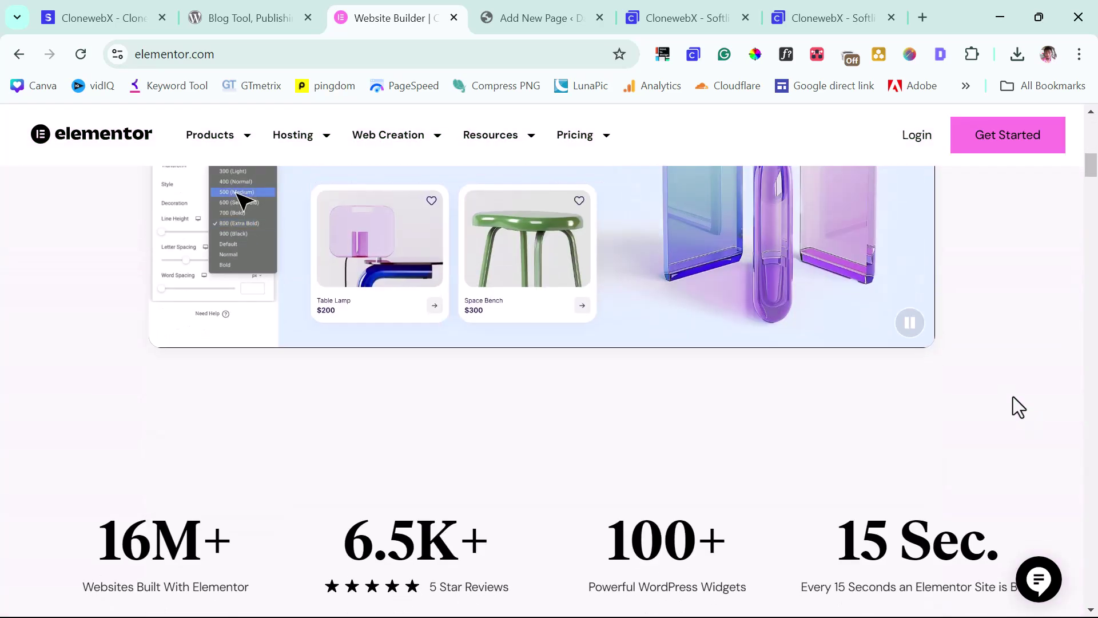
{"action": "left_click", "coordinate": [535, 18]}
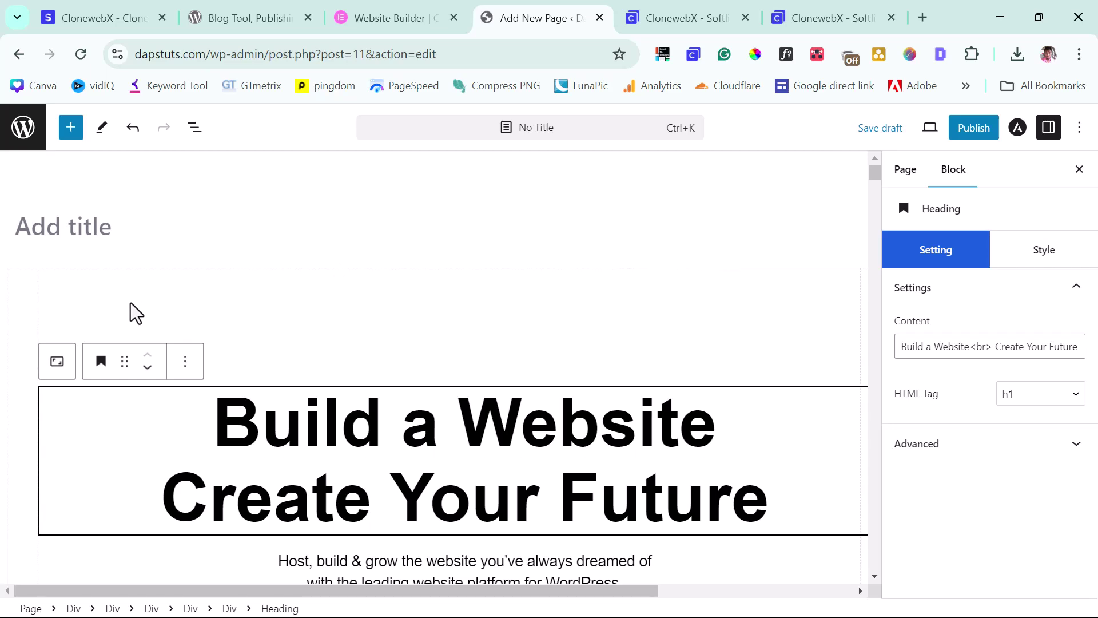
{"action": "scroll", "coordinate": [130, 303], "scroll_direction": "down", "scroll_amount": 10}
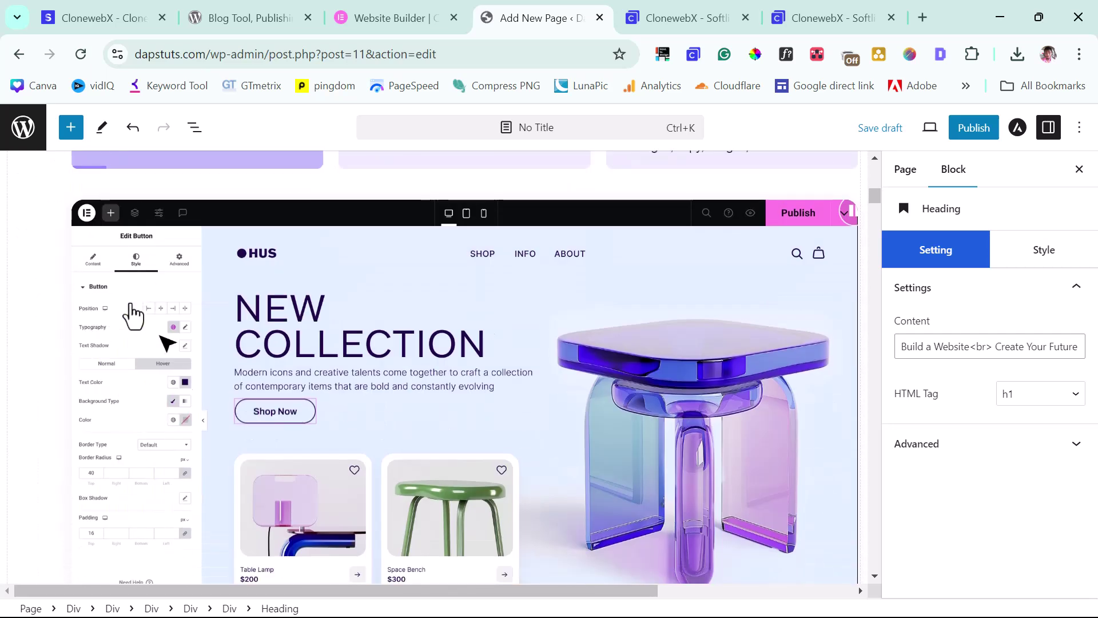
{"action": "scroll", "coordinate": [131, 306], "scroll_direction": "up", "scroll_amount": 3}
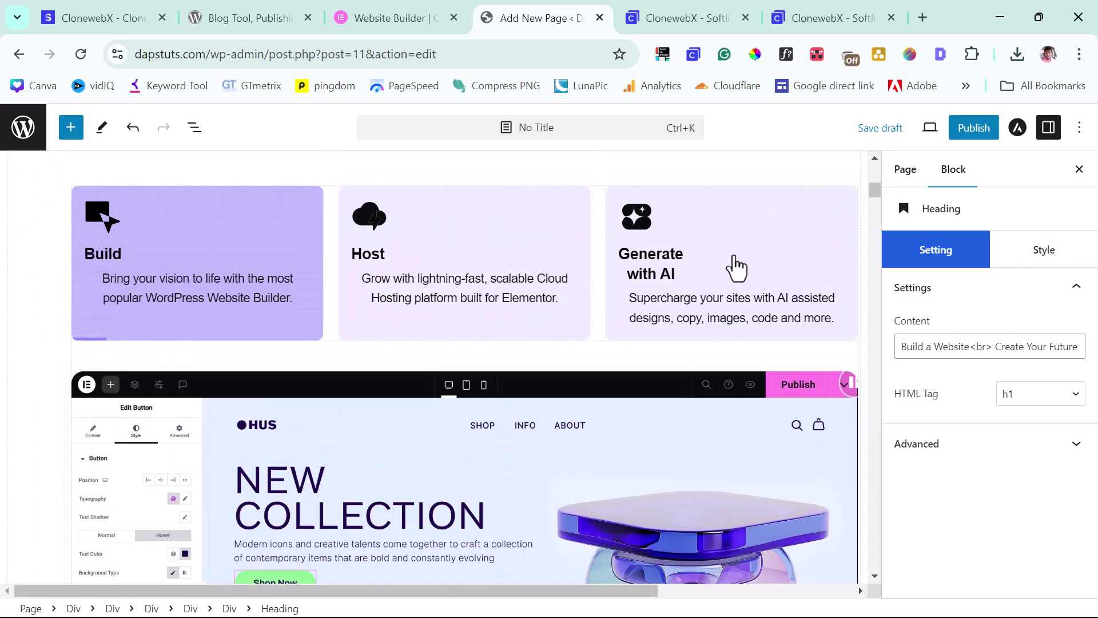
{"action": "scroll", "coordinate": [657, 306], "scroll_direction": "down", "scroll_amount": 15}
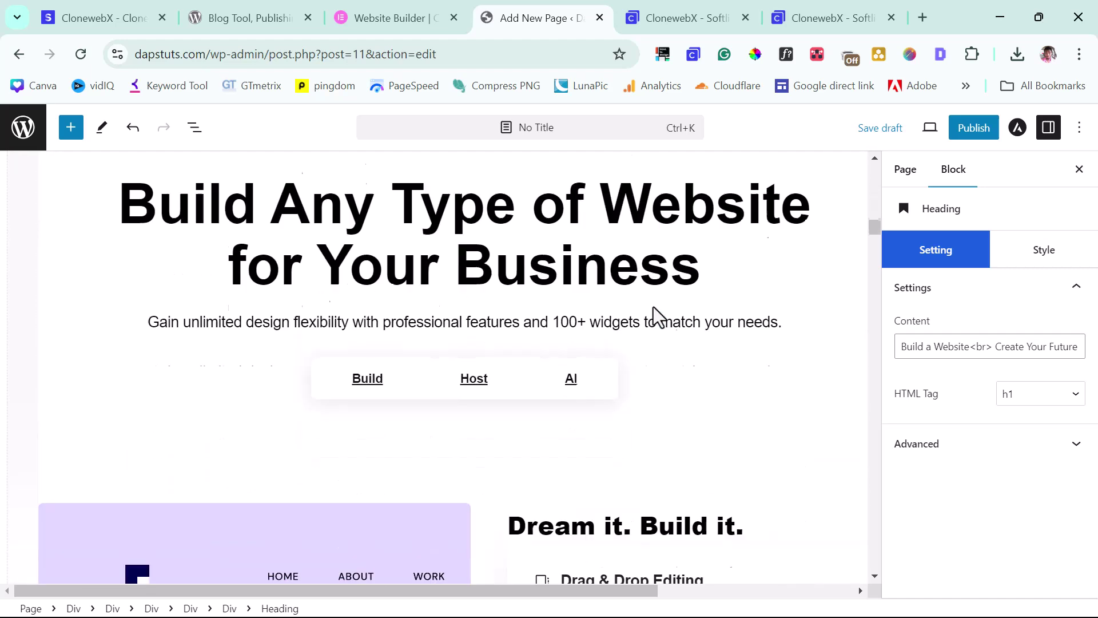
{"action": "scroll", "coordinate": [653, 307], "scroll_direction": "down", "scroll_amount": 5}
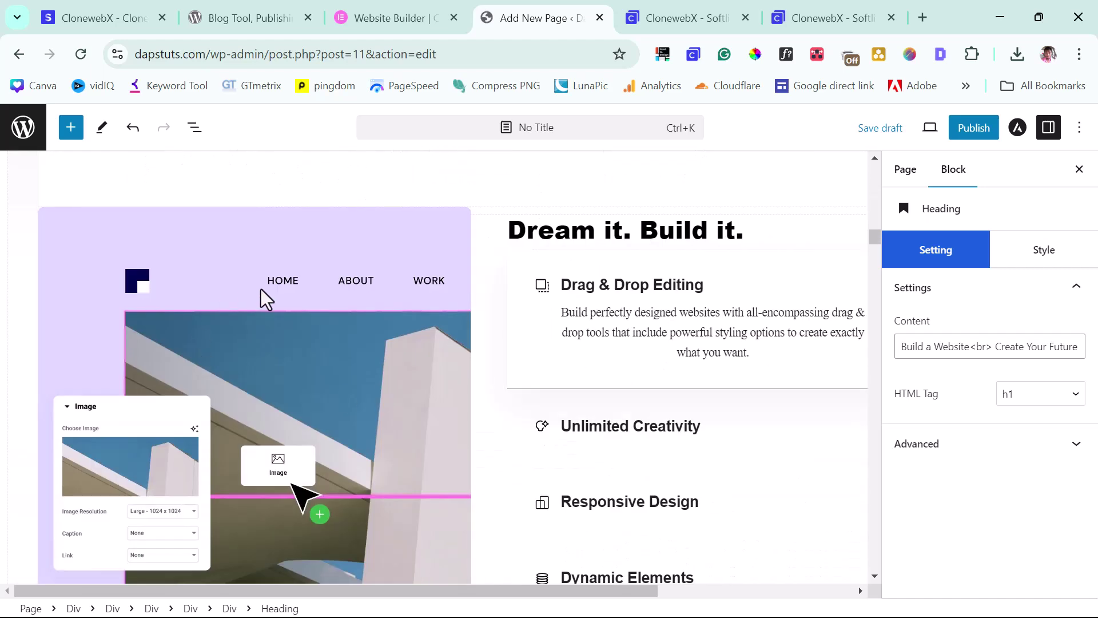
- Compare the "Dream it. Build it." section with the ClonewebX project preview, and review the pasted page's lower sections in the editor
{"action": "left_click", "coordinate": [801, 16]}
{"action": "scroll", "coordinate": [207, 323], "scroll_direction": "down", "scroll_amount": 6}
{"action": "scroll", "coordinate": [208, 323], "scroll_direction": "down", "scroll_amount": 10}
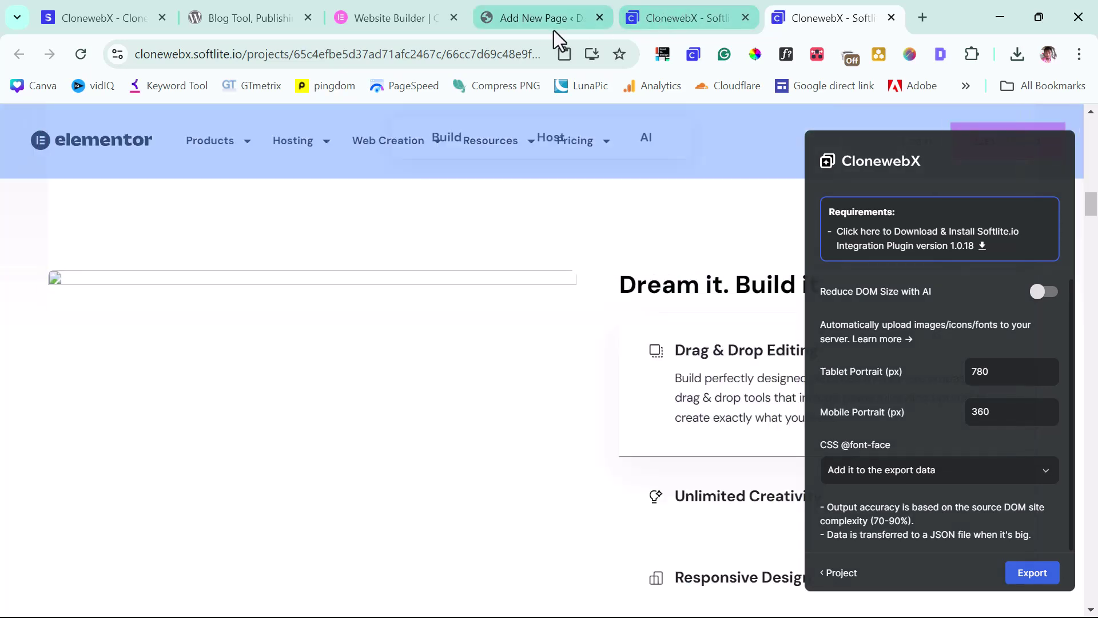
{"action": "left_click", "coordinate": [537, 19]}
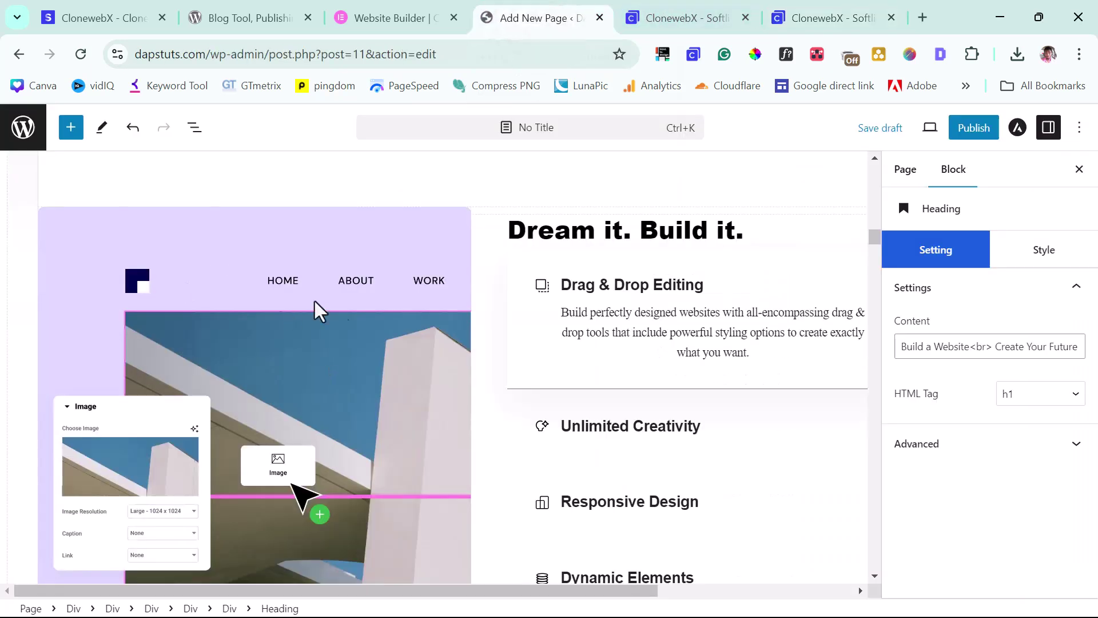
{"action": "scroll", "coordinate": [345, 343], "scroll_direction": "down", "scroll_amount": 10}
{"action": "scroll", "coordinate": [346, 339], "scroll_direction": "down", "scroll_amount": 10}
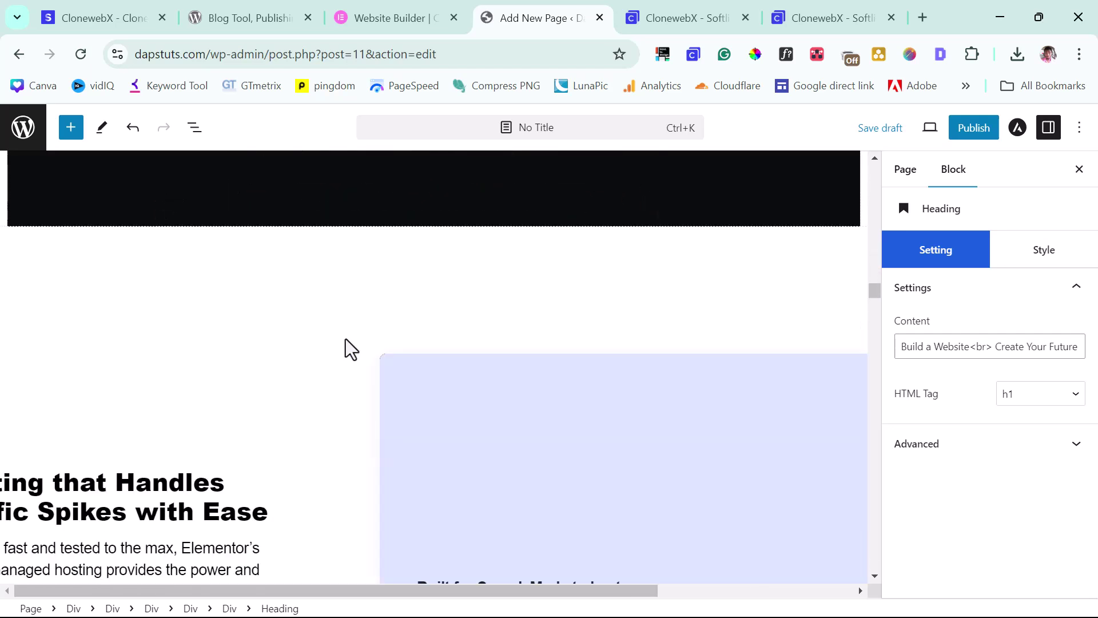
{"action": "scroll", "coordinate": [345, 339], "scroll_direction": "up", "scroll_amount": 20}
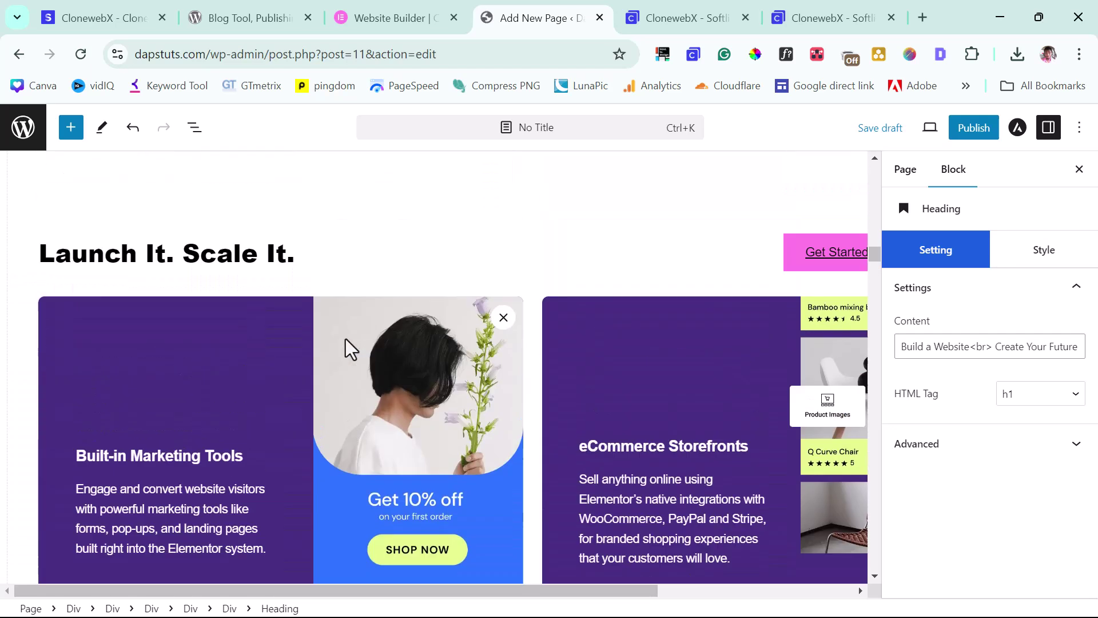
{"action": "scroll", "coordinate": [345, 339], "scroll_direction": "up", "scroll_amount": 15}
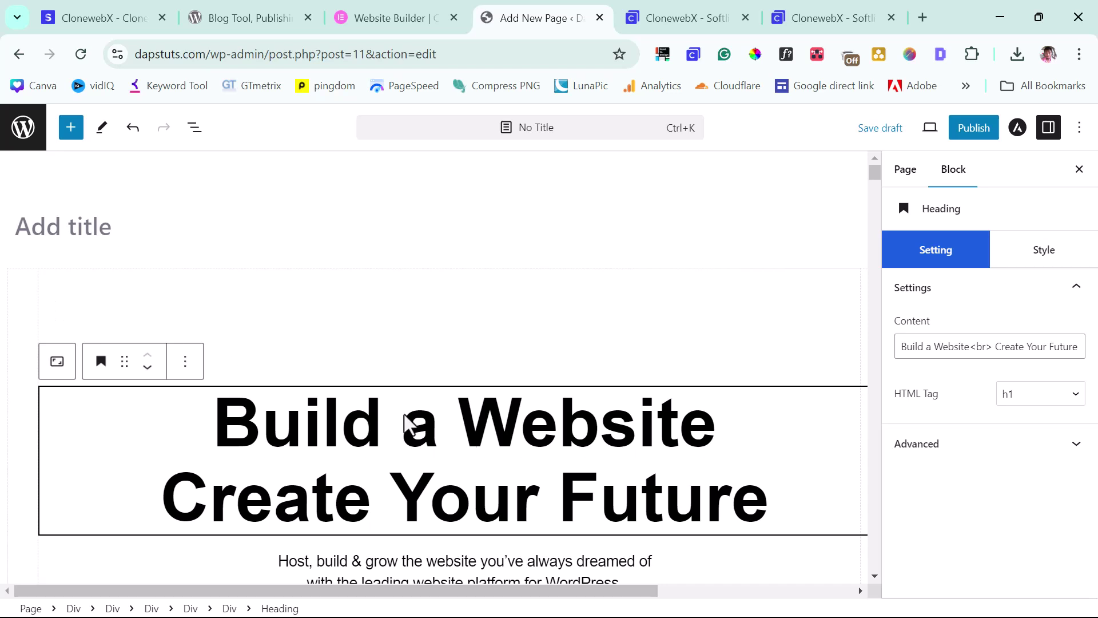
- Highlight the hero heading line "Create Your Future" and inspect the hero text and feature cards in the editor
{"action": "triple_click", "coordinate": [640, 491]}
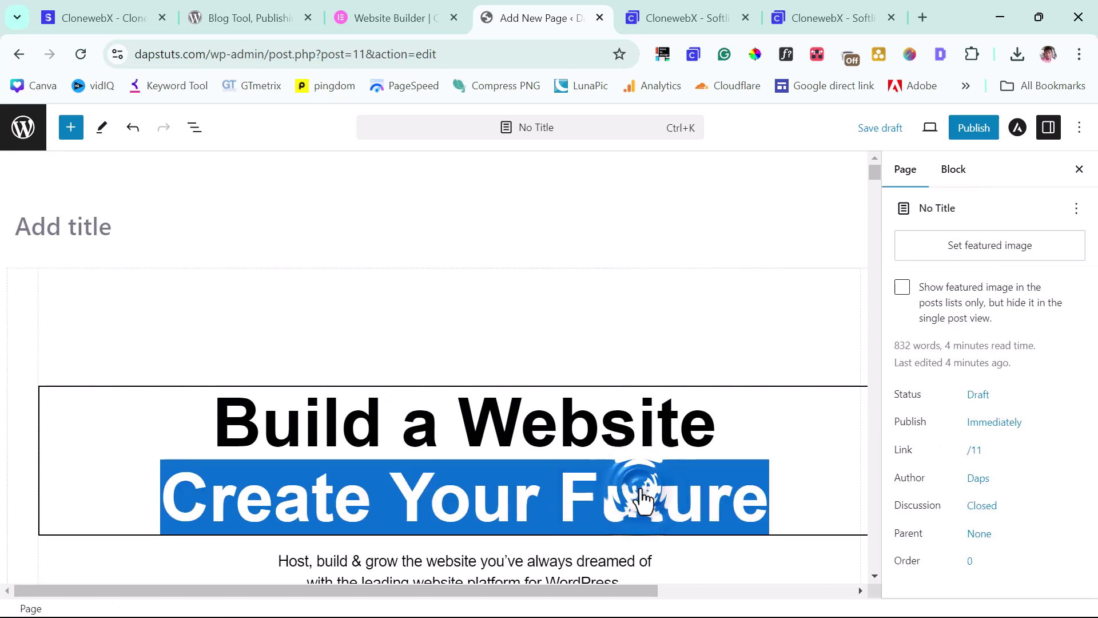
{"action": "scroll", "coordinate": [642, 496], "scroll_direction": "down", "scroll_amount": 6}
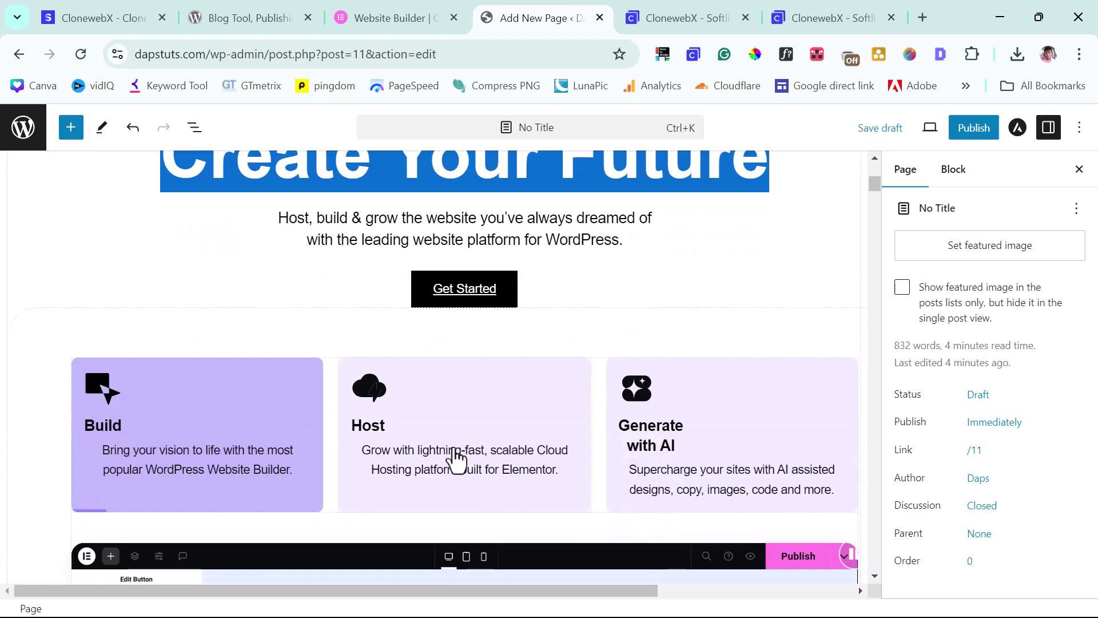
{"action": "scroll", "coordinate": [453, 458], "scroll_direction": "down", "scroll_amount": 5}
{"action": "scroll", "coordinate": [457, 442], "scroll_direction": "up", "scroll_amount": 12}
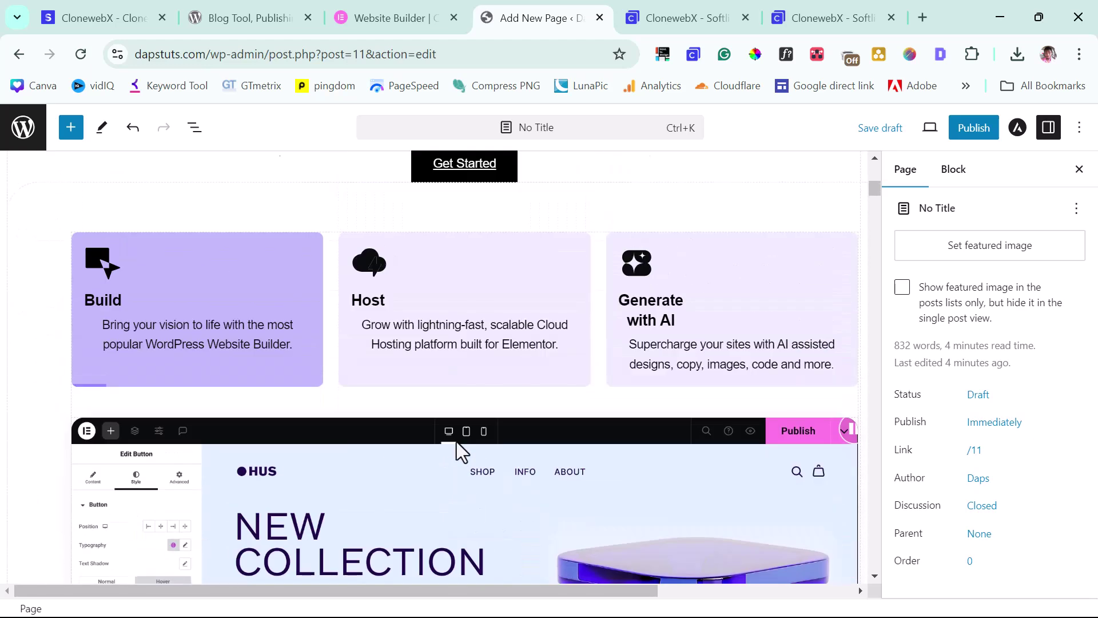
- Publish the untitled page publicly and open its live version in a new browser tab
{"action": "left_click", "coordinate": [980, 139]}
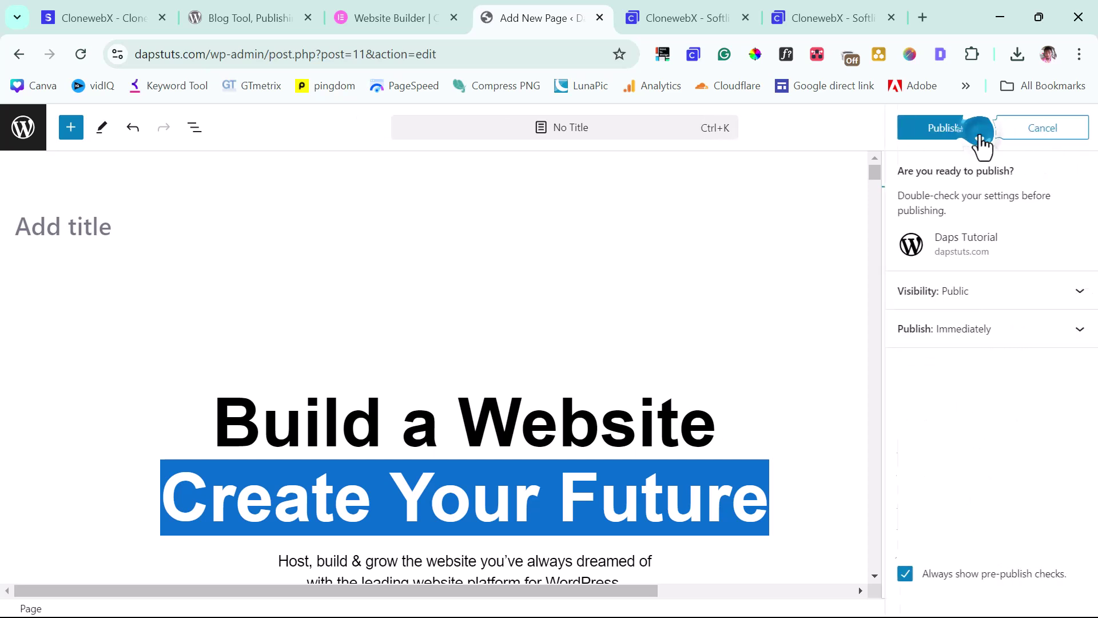
{"action": "left_click", "coordinate": [958, 134]}
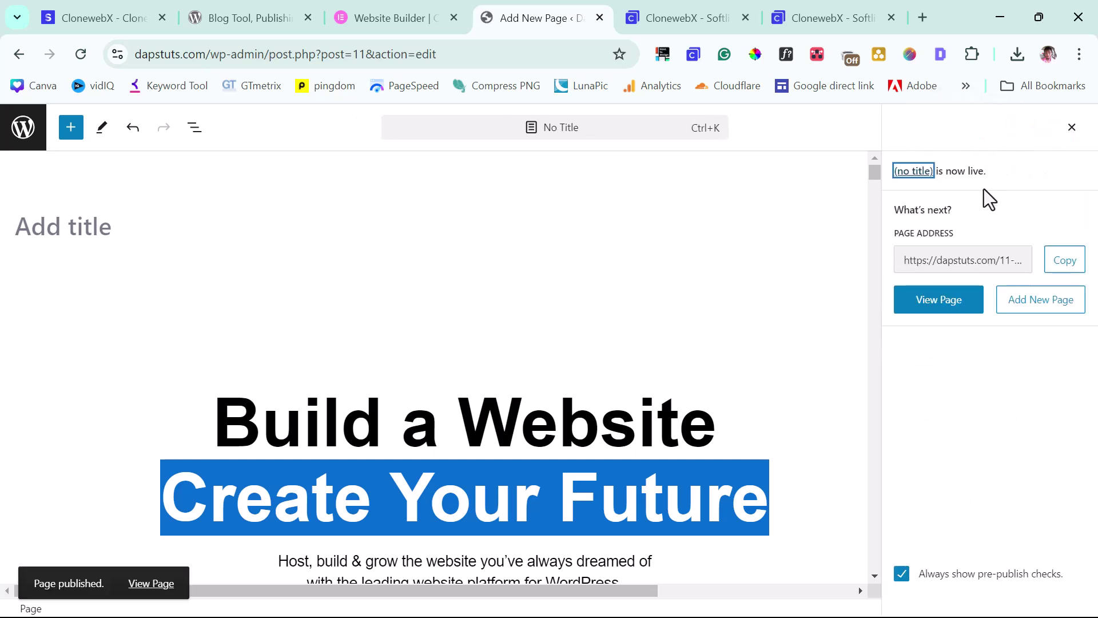
{"action": "right_click", "coordinate": [938, 307]}
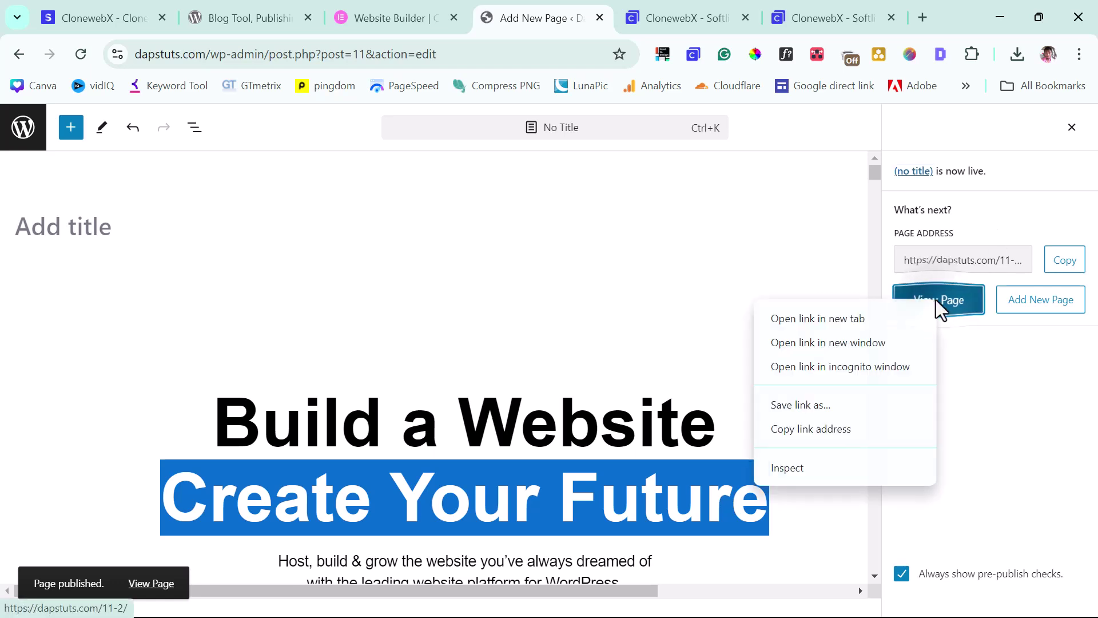
{"action": "left_click", "coordinate": [822, 322]}
{"action": "left_click", "coordinate": [587, 20]}
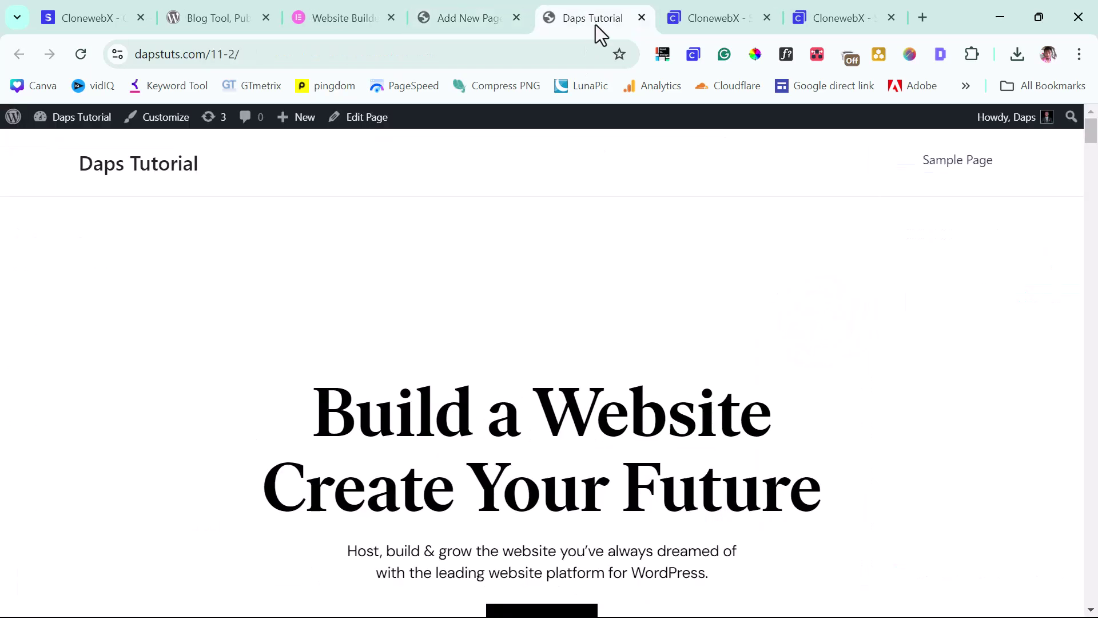
- Examine the published page from the hero through the AI feature cards to the "Everything you need" section
{"action": "scroll", "coordinate": [956, 344], "scroll_direction": "down", "scroll_amount": 15}
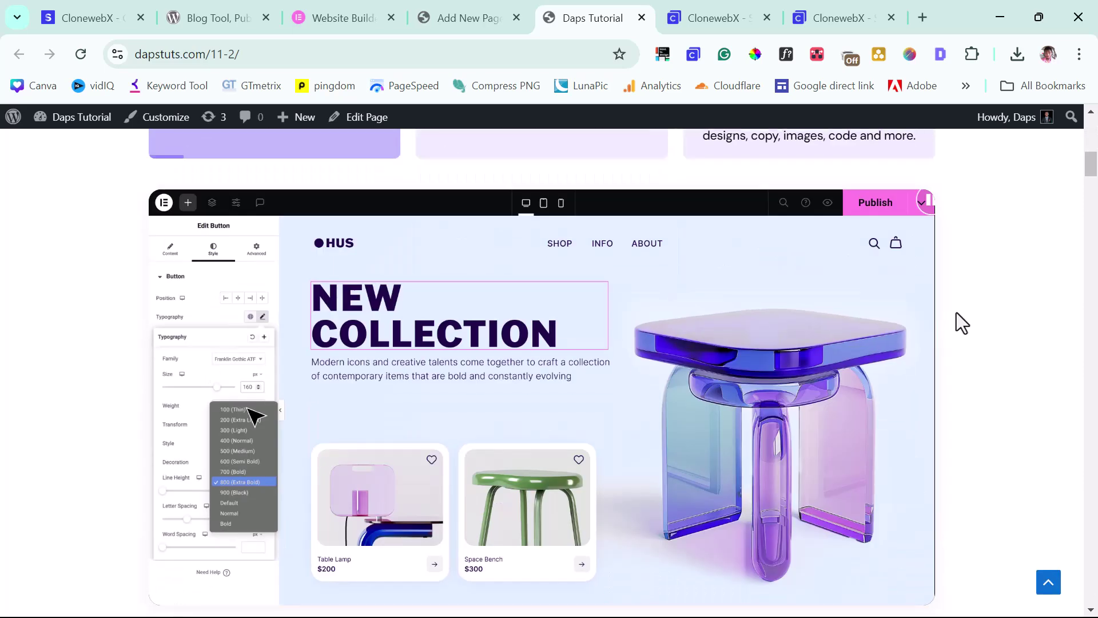
{"action": "scroll", "coordinate": [956, 313], "scroll_direction": "down", "scroll_amount": 5}
{"action": "scroll", "coordinate": [956, 313], "scroll_direction": "down", "scroll_amount": 20}
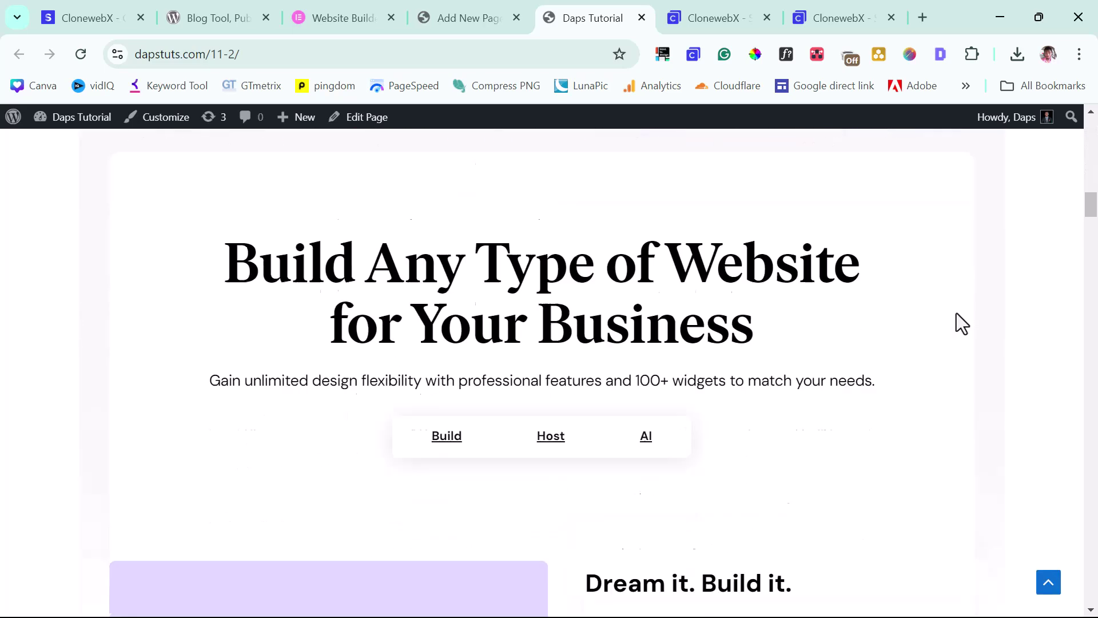
{"action": "scroll", "coordinate": [956, 313], "scroll_direction": "down", "scroll_amount": 5}
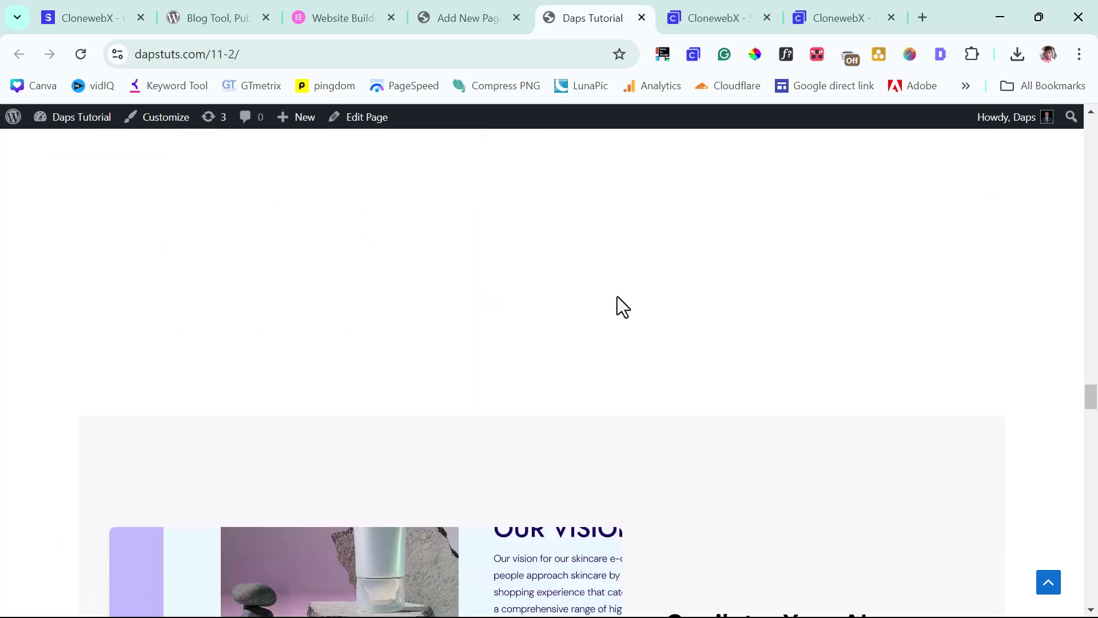
{"action": "scroll", "coordinate": [616, 297], "scroll_direction": "down", "scroll_amount": 6}
{"action": "scroll", "coordinate": [617, 297], "scroll_direction": "down", "scroll_amount": 10}
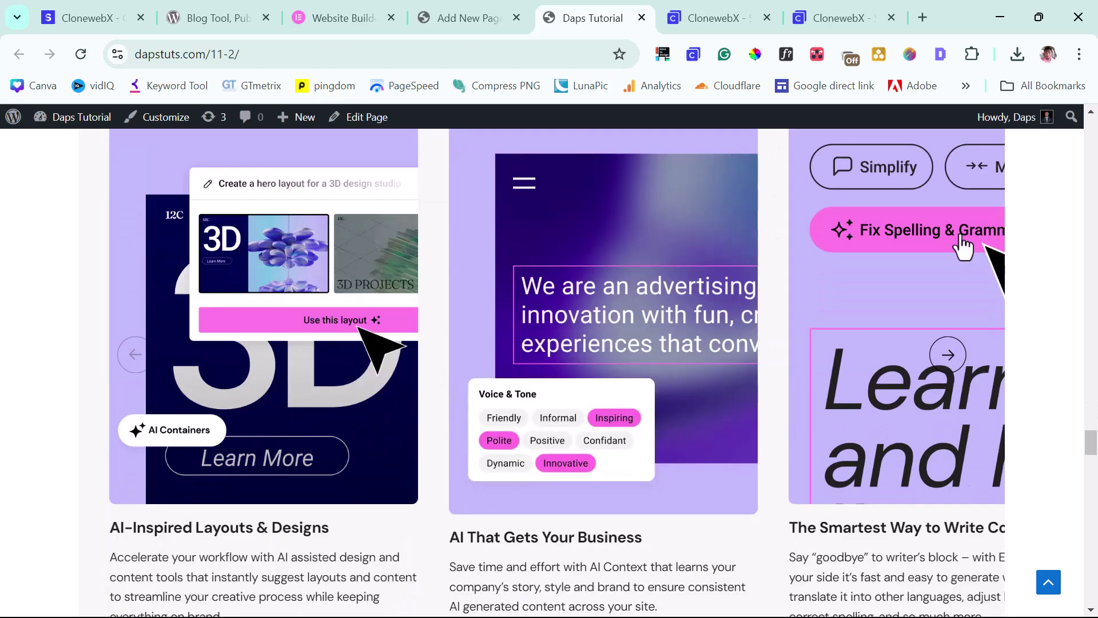
{"action": "scroll", "coordinate": [368, 327], "scroll_direction": "down", "scroll_amount": 10}
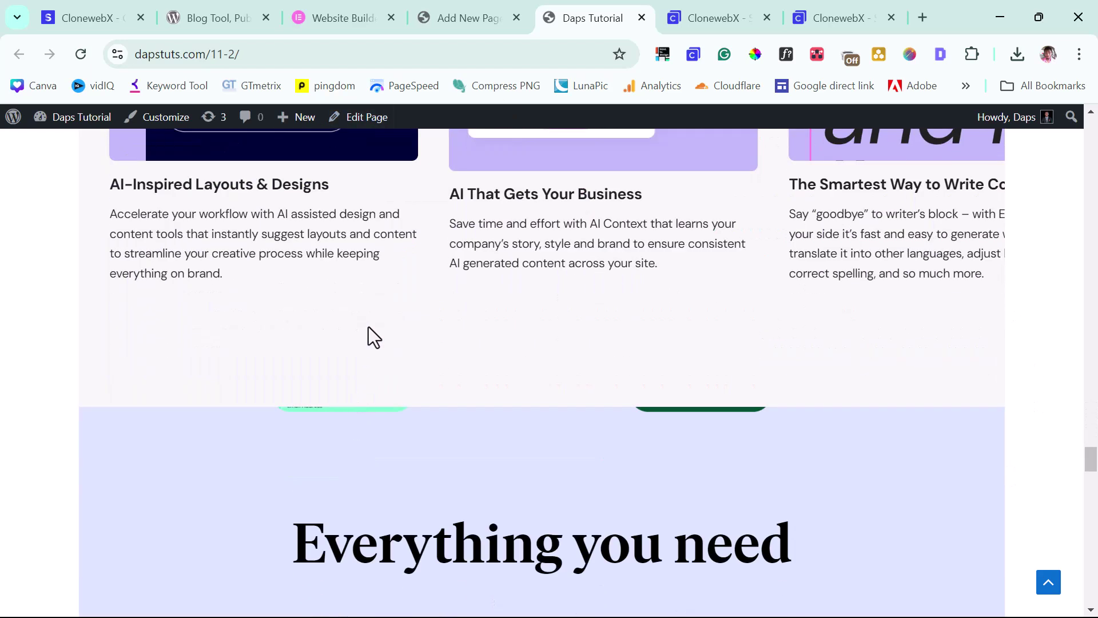
{"action": "scroll", "coordinate": [369, 327], "scroll_direction": "up", "scroll_amount": 4}
{"action": "scroll", "coordinate": [369, 327], "scroll_direction": "up", "scroll_amount": 2}
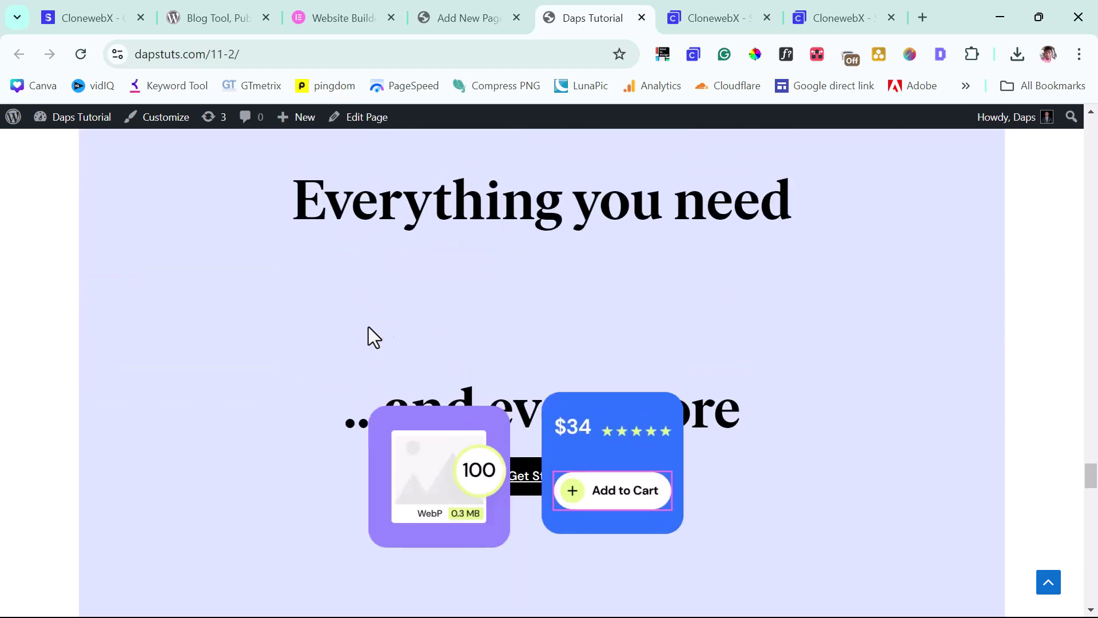
- Examine the website showcase and the "Helpful Articles, Tutorials & More" section of the published page
{"action": "scroll", "coordinate": [566, 456], "scroll_direction": "down", "scroll_amount": 12}
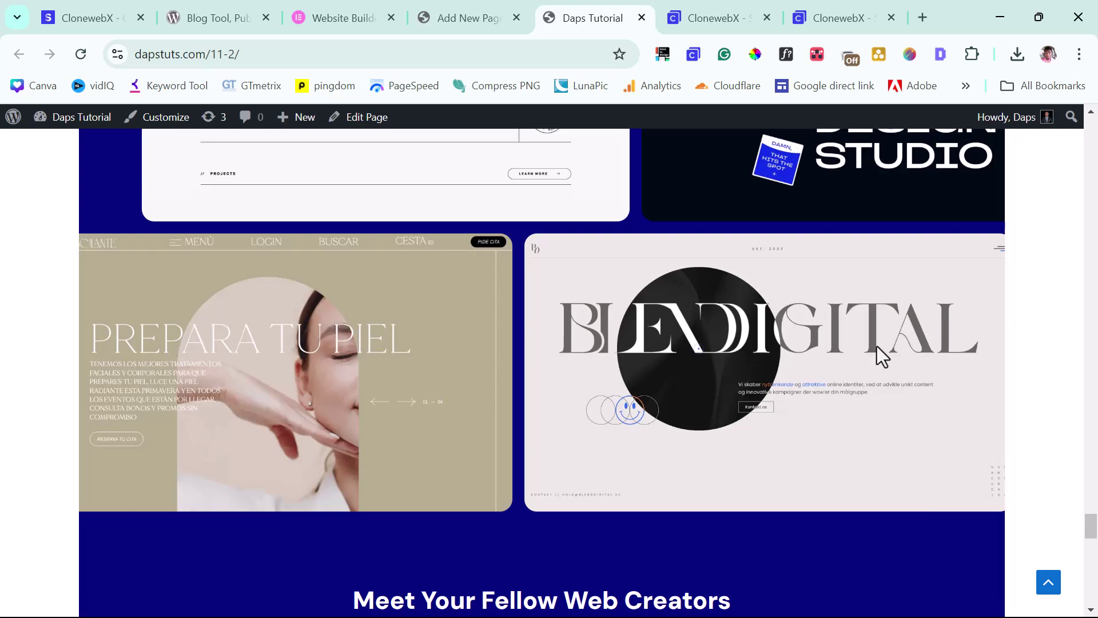
{"action": "scroll", "coordinate": [876, 345], "scroll_direction": "down", "scroll_amount": 6}
{"action": "scroll", "coordinate": [877, 345], "scroll_direction": "down", "scroll_amount": 4}
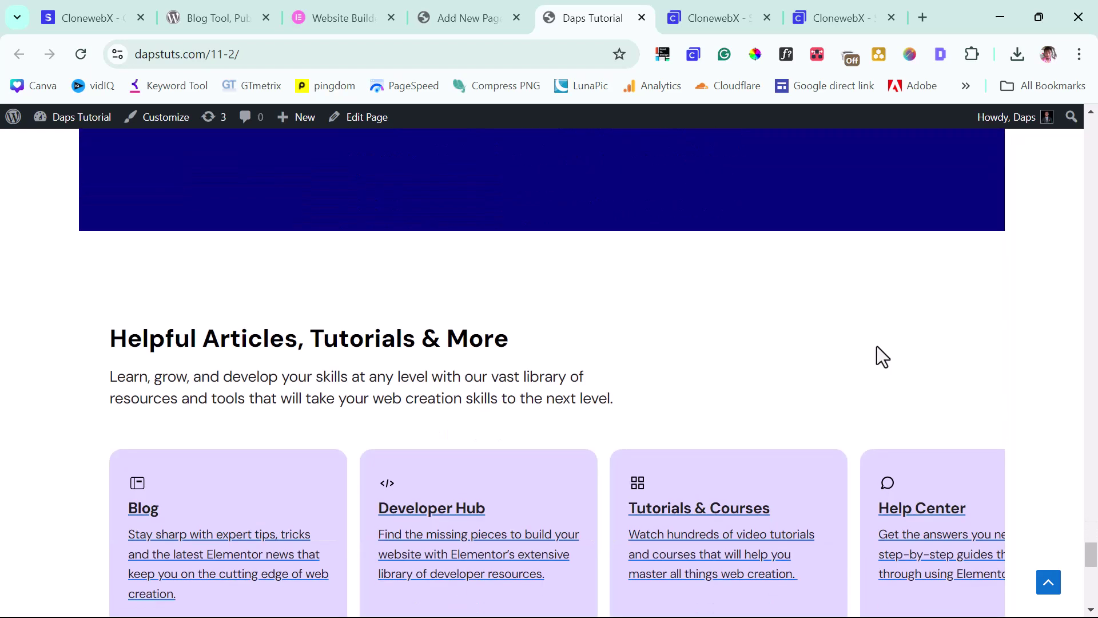
{"action": "scroll", "coordinate": [877, 345], "scroll_direction": "down", "scroll_amount": 4}
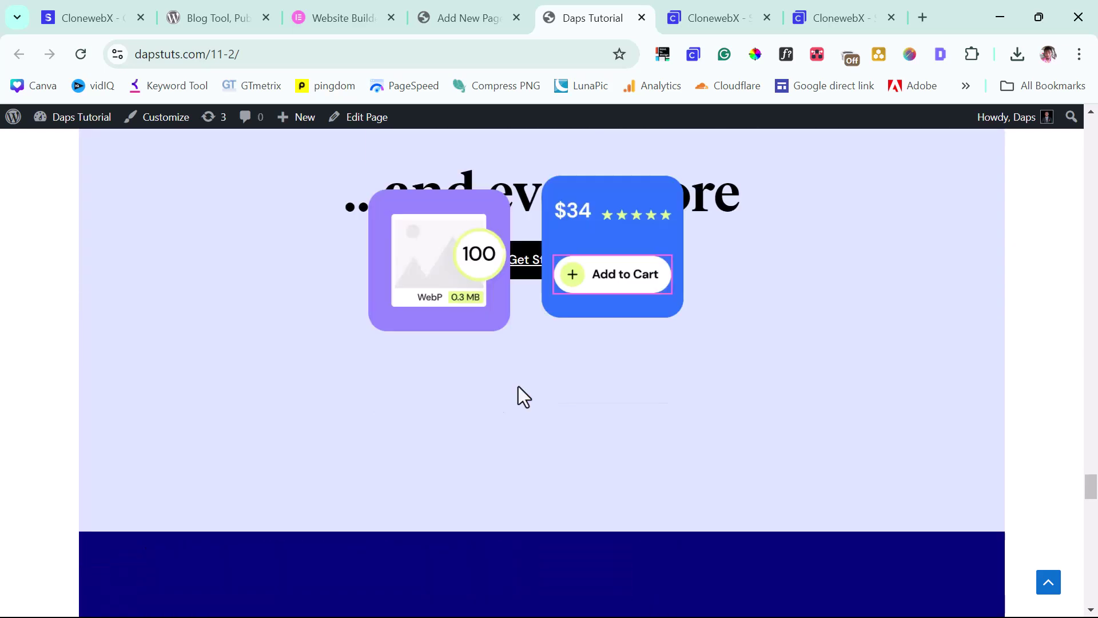
- Recheck the published page's hero heading, the Build, Host and Generate with AI cards, and the product image below them
{"action": "scroll", "coordinate": [518, 386], "scroll_direction": "up", "scroll_amount": 15}
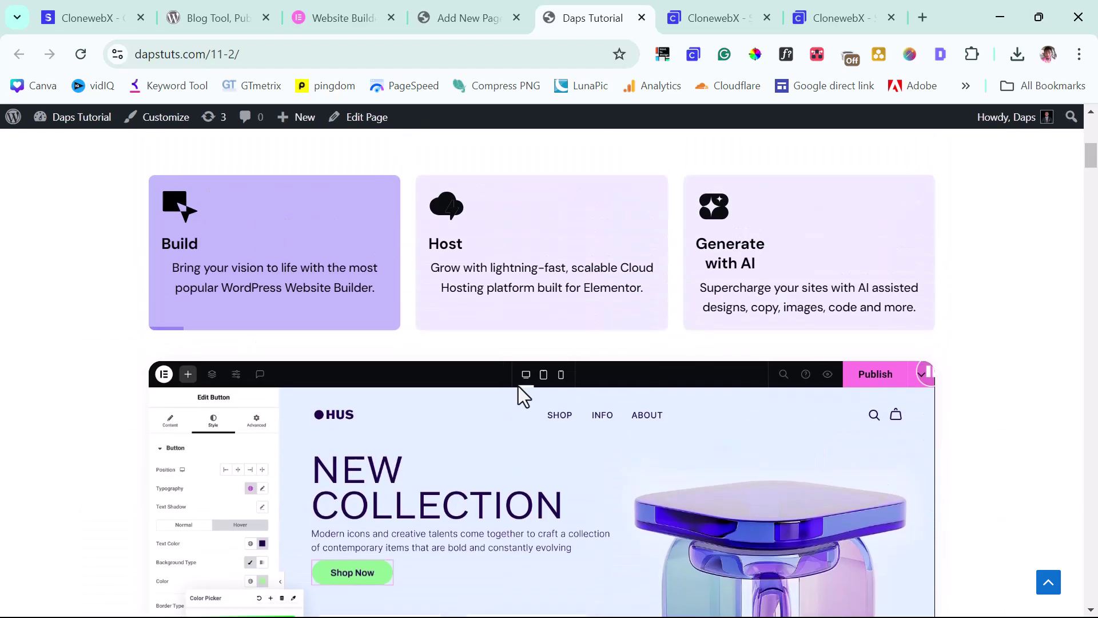
{"action": "scroll", "coordinate": [518, 386], "scroll_direction": "up", "scroll_amount": 6}
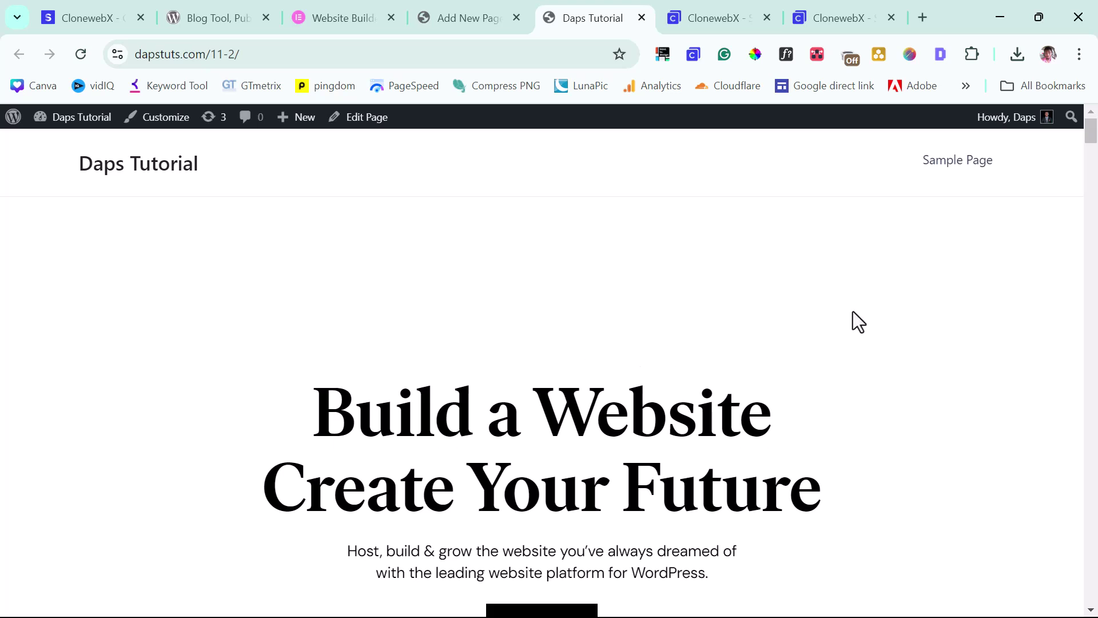
{"action": "scroll", "coordinate": [852, 313], "scroll_direction": "down", "scroll_amount": 3}
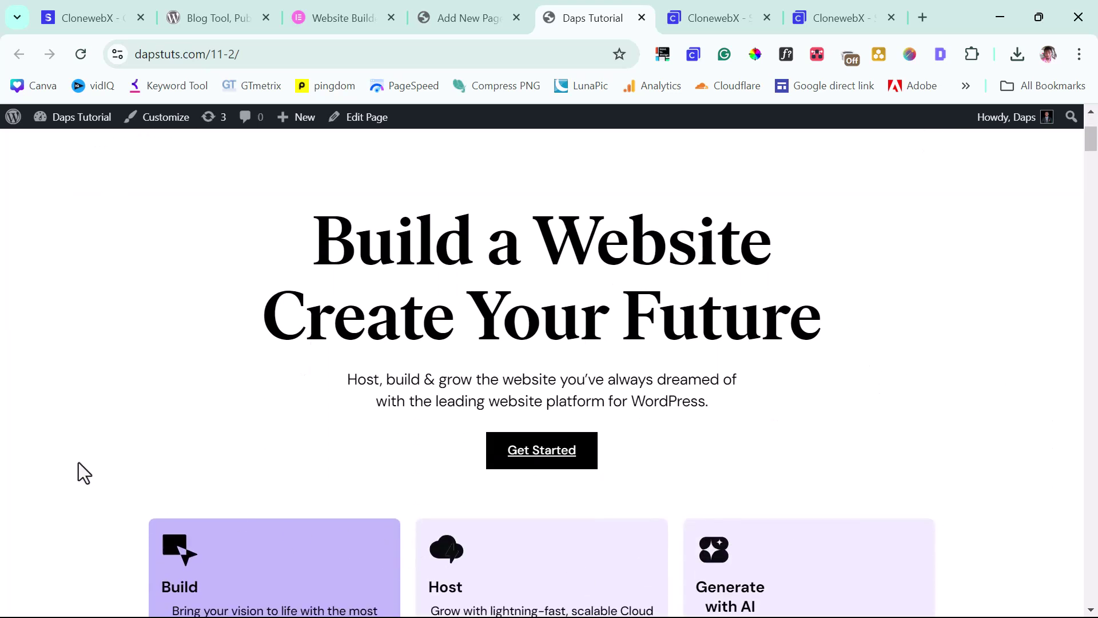
{"action": "scroll", "coordinate": [90, 424], "scroll_direction": "down", "scroll_amount": 5}
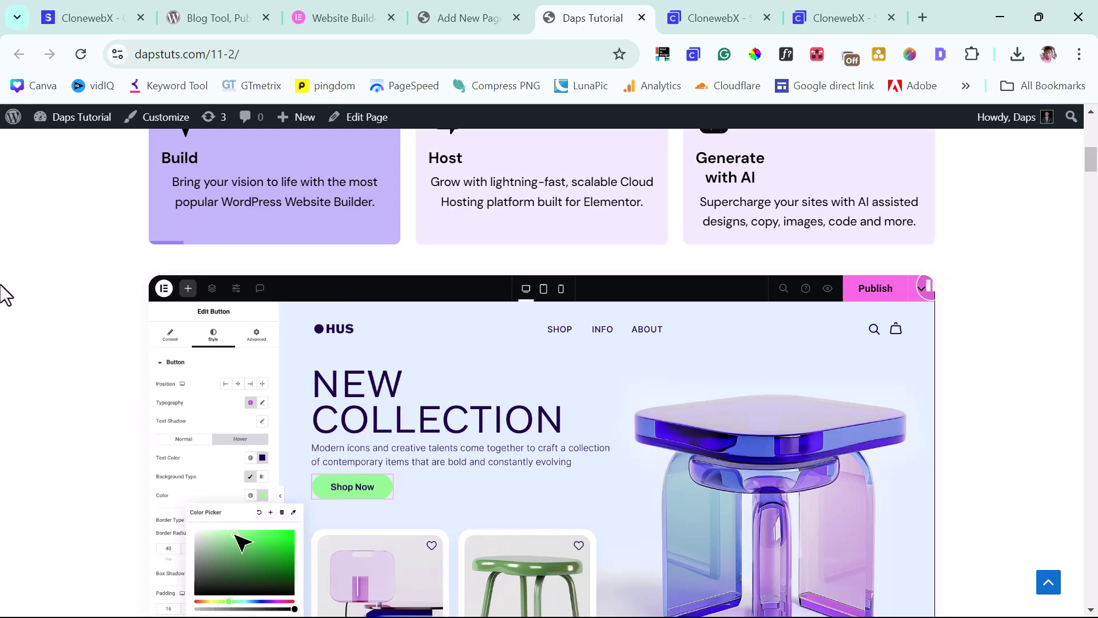
- Switch to the ClonewebX website and review its pricing plans and the features each plan includes
{"action": "left_click", "coordinate": [59, 8]}
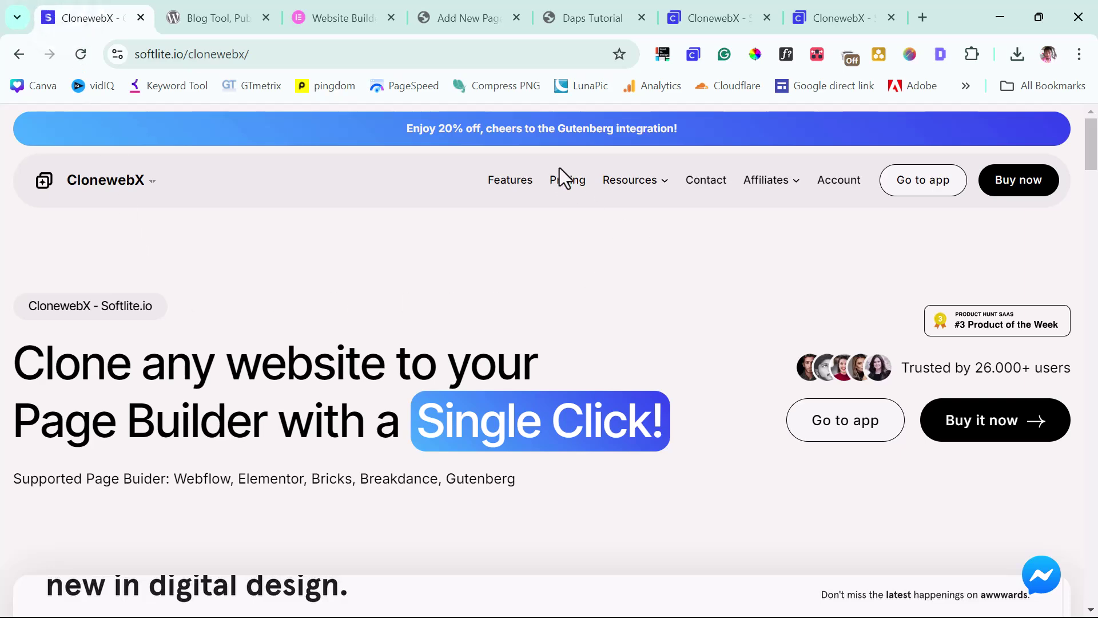
{"action": "left_click", "coordinate": [563, 182]}
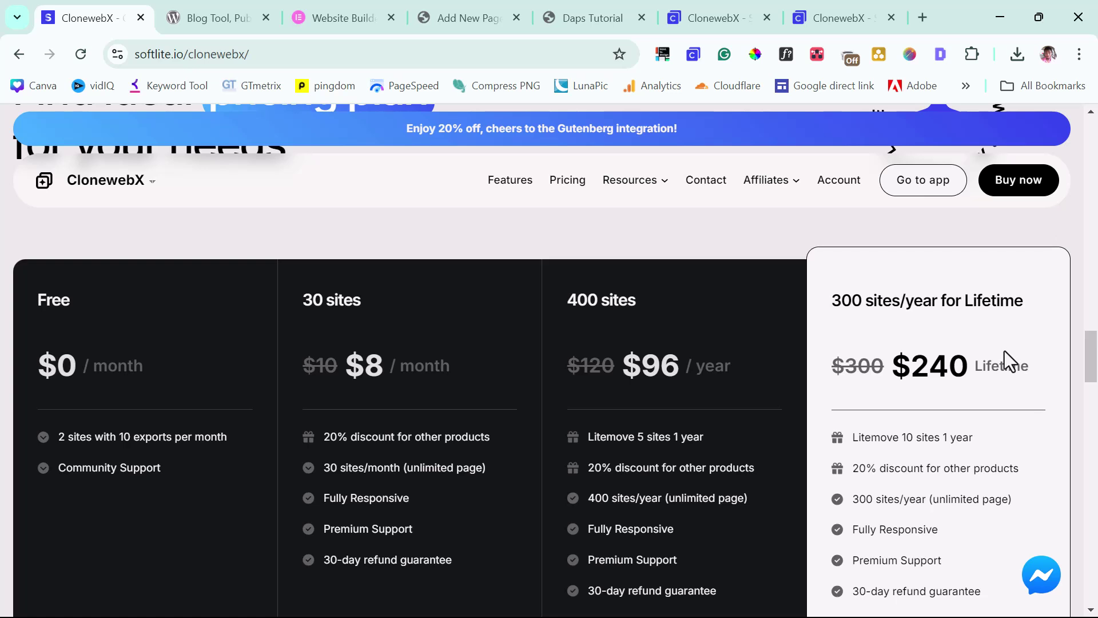
{"action": "scroll", "coordinate": [1004, 353], "scroll_direction": "down", "scroll_amount": 3}
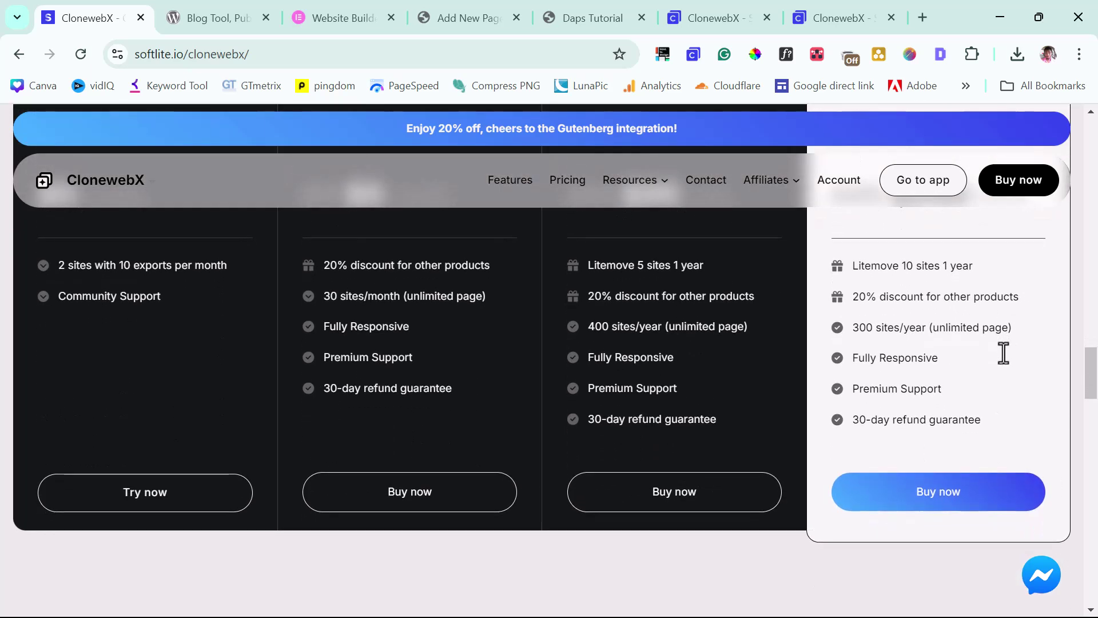
{"action": "scroll", "coordinate": [1004, 352], "scroll_direction": "up", "scroll_amount": 6}
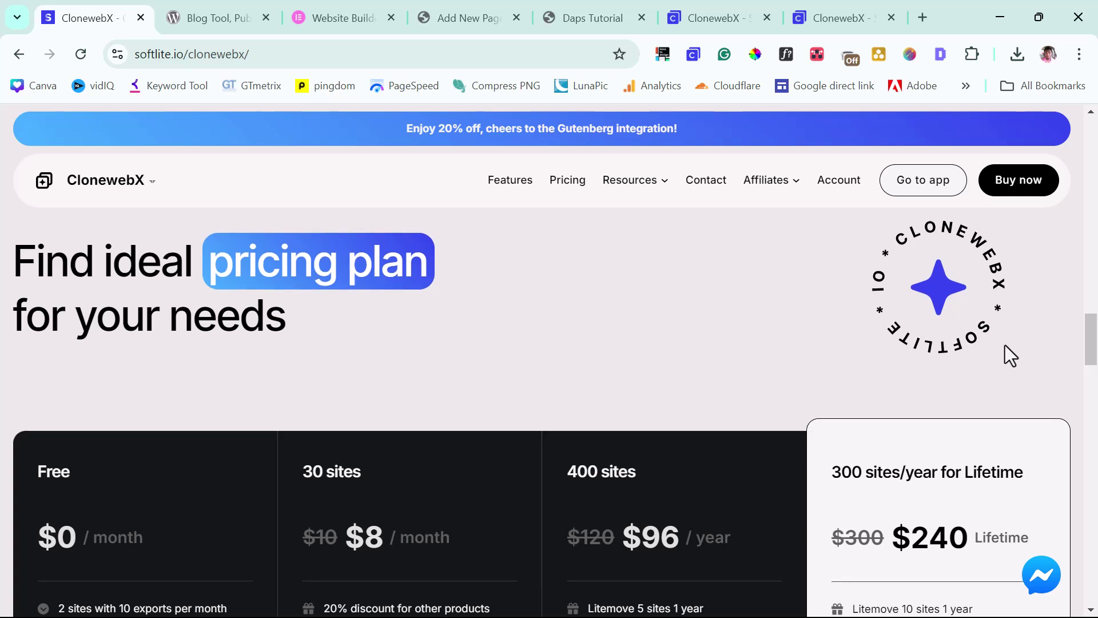
{"action": "scroll", "coordinate": [1005, 342], "scroll_direction": "up", "scroll_amount": 6}
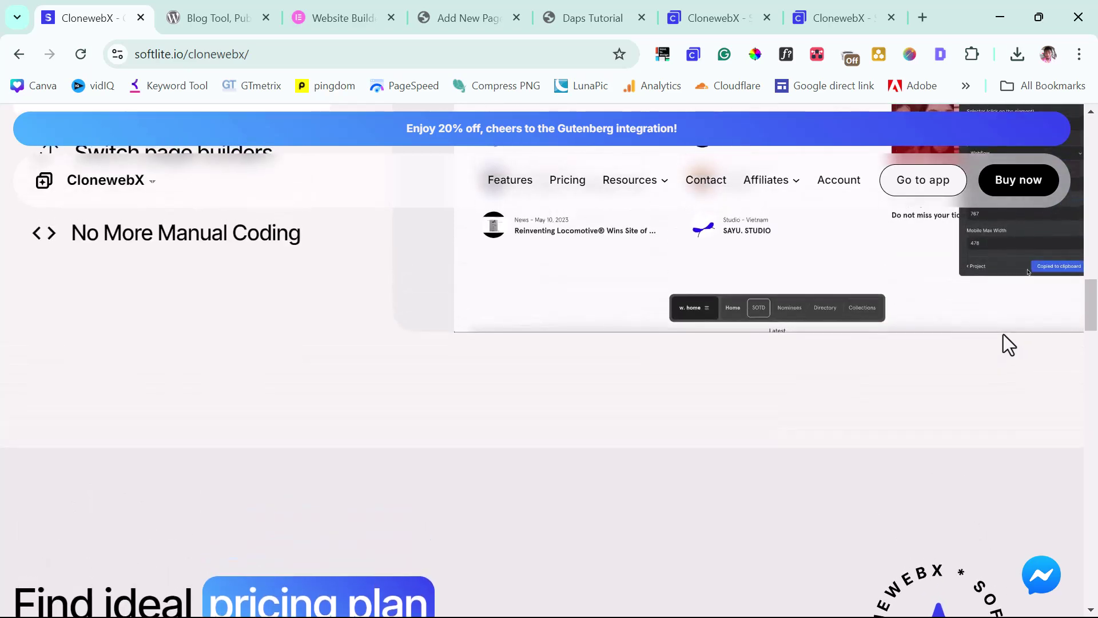
{"action": "scroll", "coordinate": [1004, 334], "scroll_direction": "up", "scroll_amount": 12}
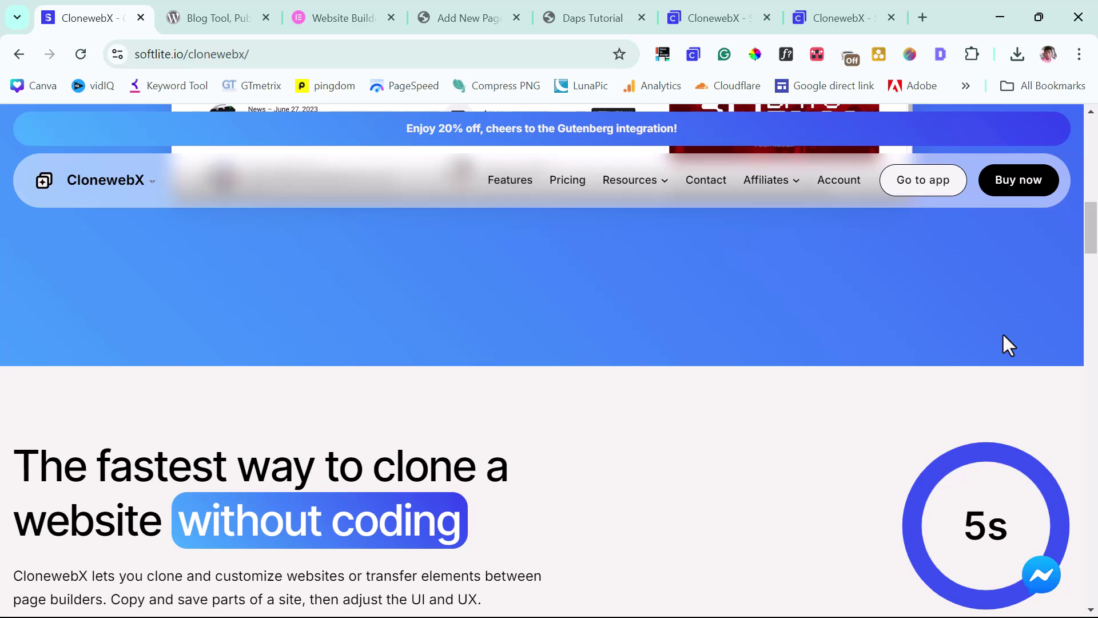
{"action": "scroll", "coordinate": [1003, 334], "scroll_direction": "up", "scroll_amount": 12}
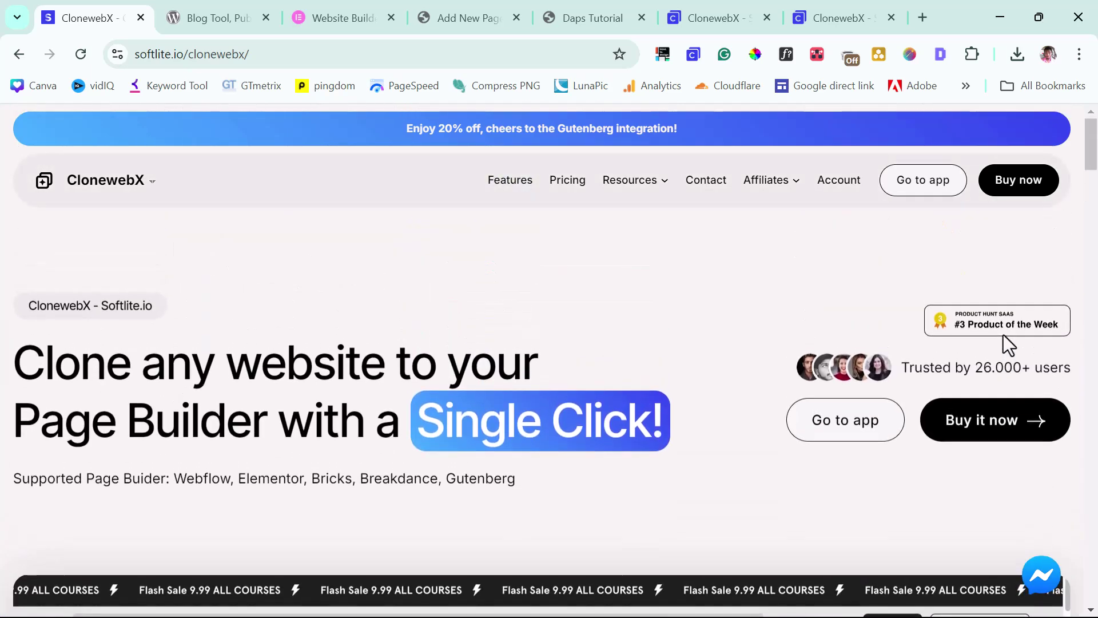